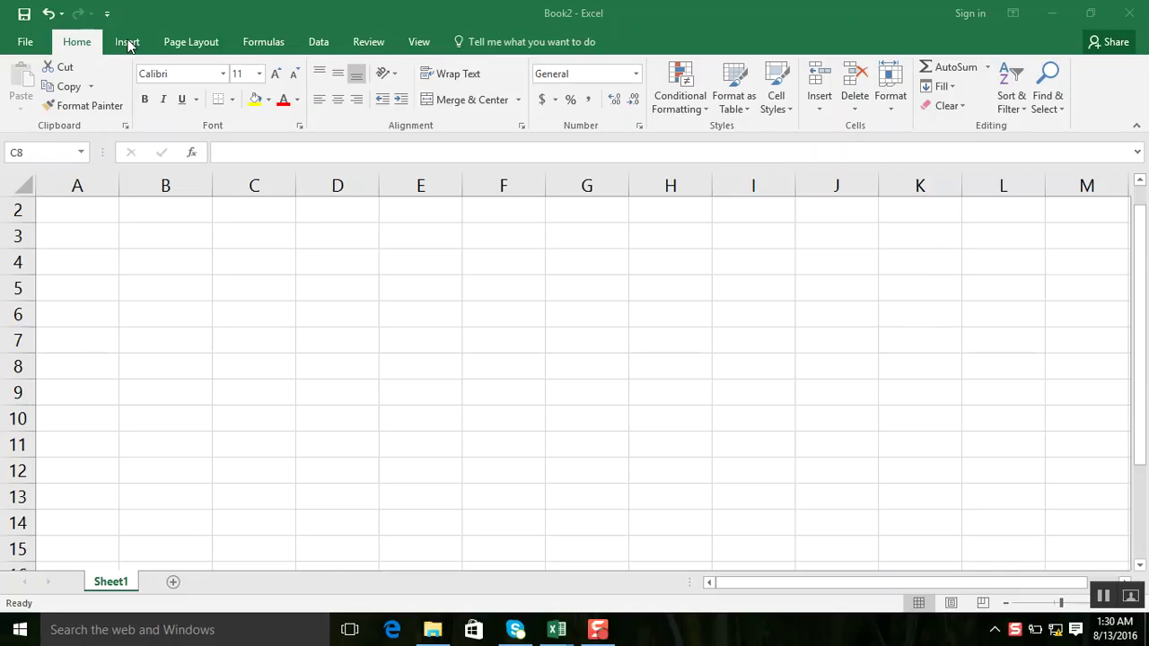
Step: Enter headers EmpID, name and sat in A2:C2, then fill the day headings through fri in I2
{"action": "left_click", "coordinate": [93, 209]}
{"action": "type", "text": "Emp"}
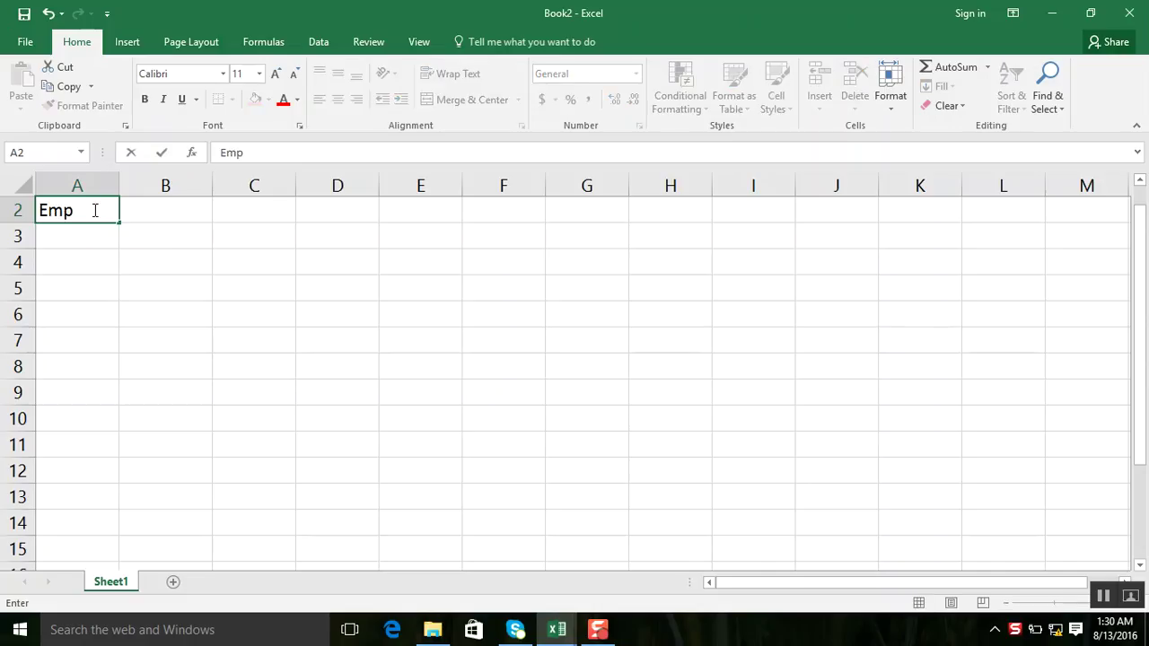
{"action": "type", "text": "ID"}
{"action": "key", "text": "Tab"}
{"action": "type", "text": "name"}
{"action": "key", "text": "Tab"}
{"action": "type", "text": "sat"}
{"action": "left_click_drag", "start_coordinate": [295, 218], "coordinate": [274, 226]}
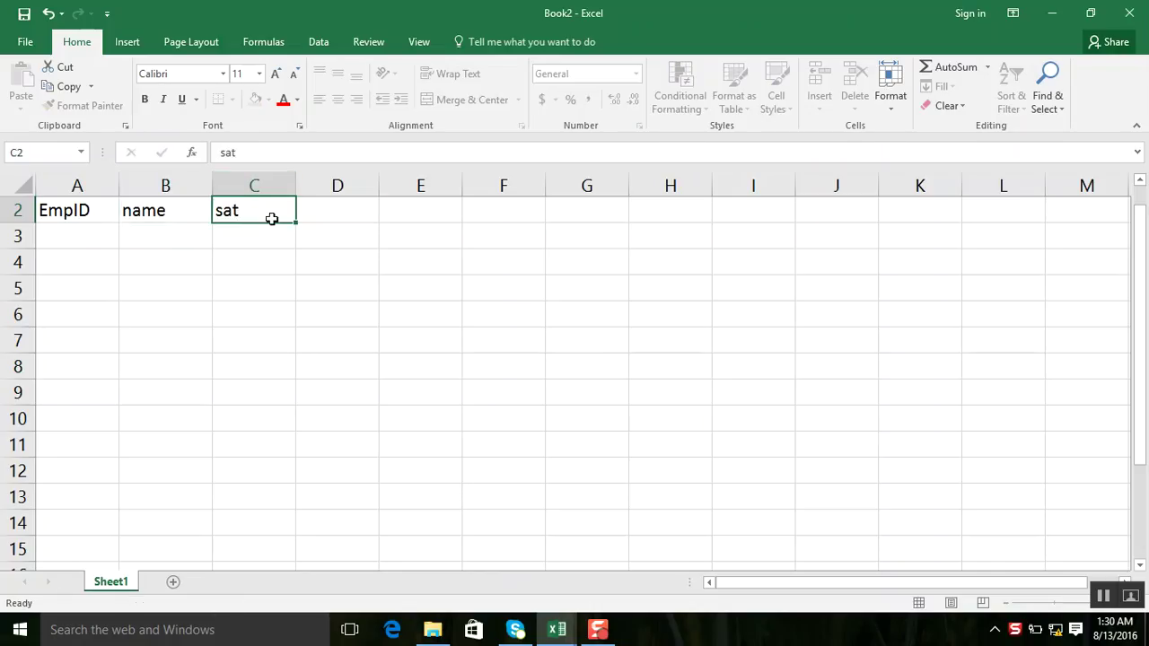
{"action": "mouse_move", "coordinate": [297, 221]}
{"action": "left_mouse_down"}
{"action": "mouse_move", "coordinate": [749, 243]}
{"action": "mouse_move", "coordinate": [640, 225]}
{"action": "mouse_move", "coordinate": [797, 225]}
{"action": "left_mouse_up"}
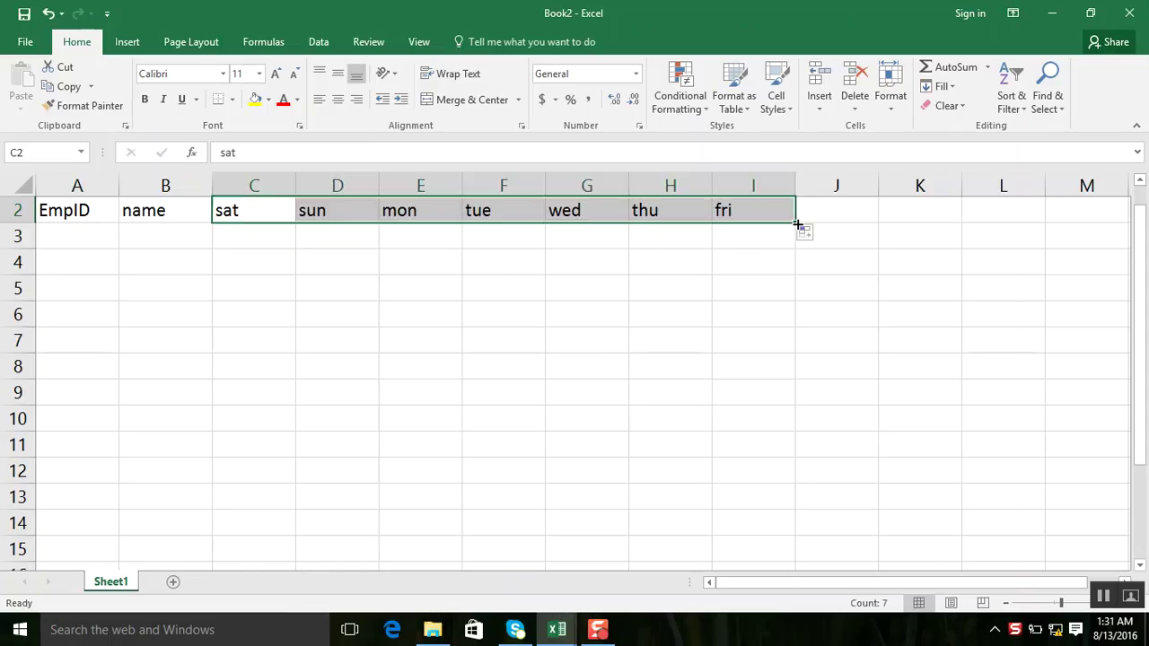
Step: Add the present, absent and leave headings in J2:L2
{"action": "left_click", "coordinate": [827, 209]}
{"action": "type", "text": "present a"}
{"action": "key", "text": "BackSpace"}
{"action": "key", "text": "Tab"}
{"action": "key", "text": "Tab"}
{"action": "key", "text": "shift+Tab"}
{"action": "type", "text": "absent"}
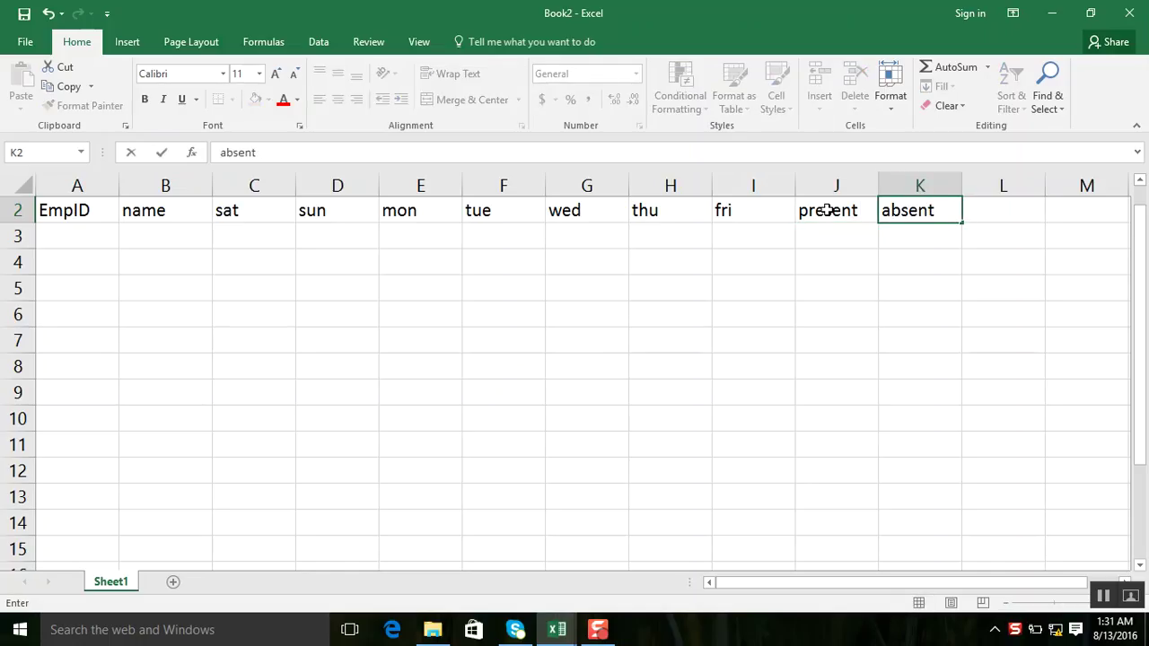
{"action": "key", "text": "Tab"}
{"action": "type", "text": "leave"}
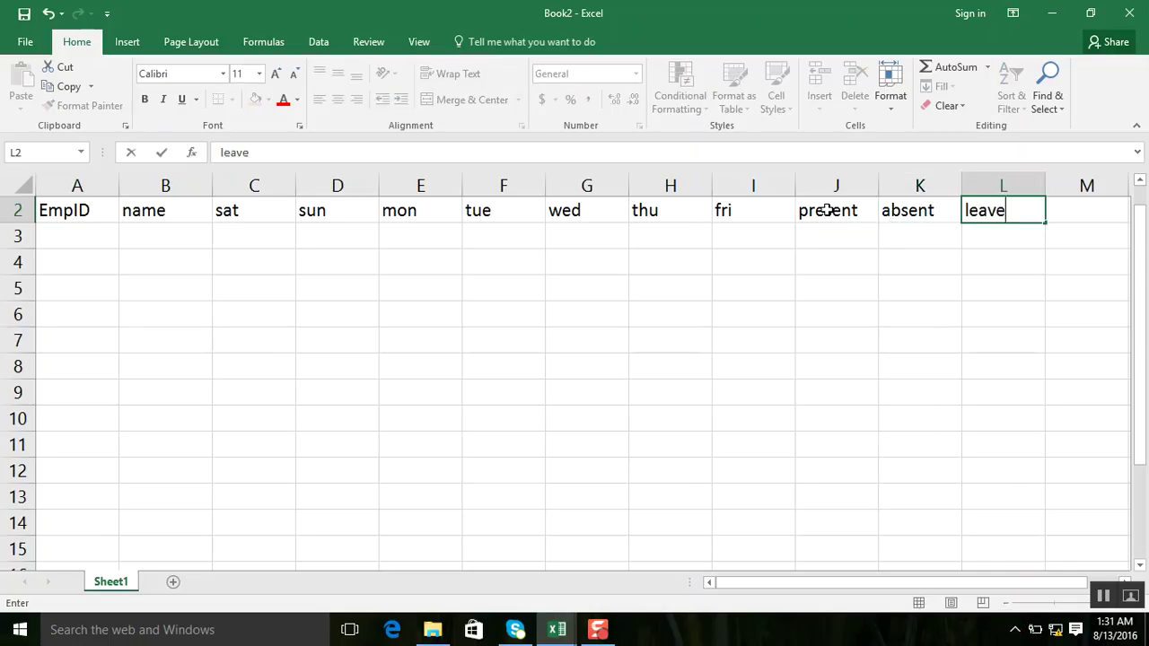
Step: Enter employee IDs 1 to 5 in A3:A7
{"action": "left_click", "coordinate": [44, 236]}
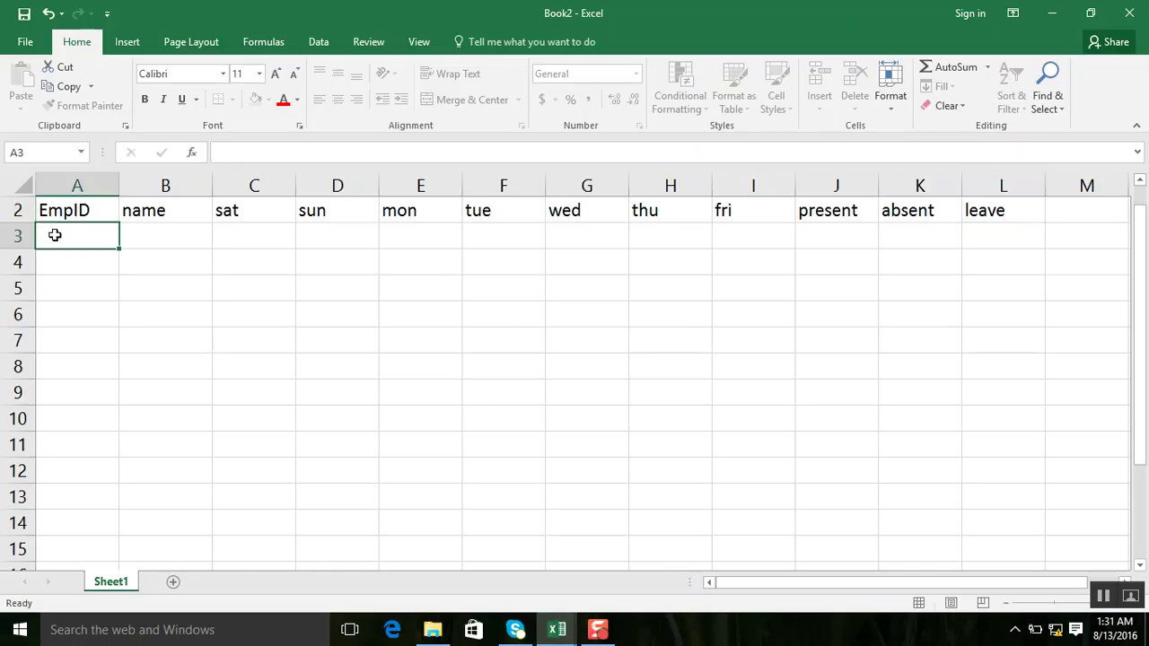
{"action": "type", "text": "1 2 3 4"}
{"action": "key", "text": "Return"}
{"action": "type", "text": "5"}
{"action": "key", "text": "Tab"}
Step: Type the five employee names into B3:B7 beside their IDs
{"action": "key", "text": "Up"}
{"action": "key", "text": "Up"}
{"action": "key", "text": "Up"}
{"action": "key", "text": "Up"}
{"action": "type", "text": "ali"}
{"action": "key", "text": "Return"}
{"action": "type", "text": "ahmad"}
{"action": "key", "text": "Return"}
{"action": "type", "text": "arifd"}
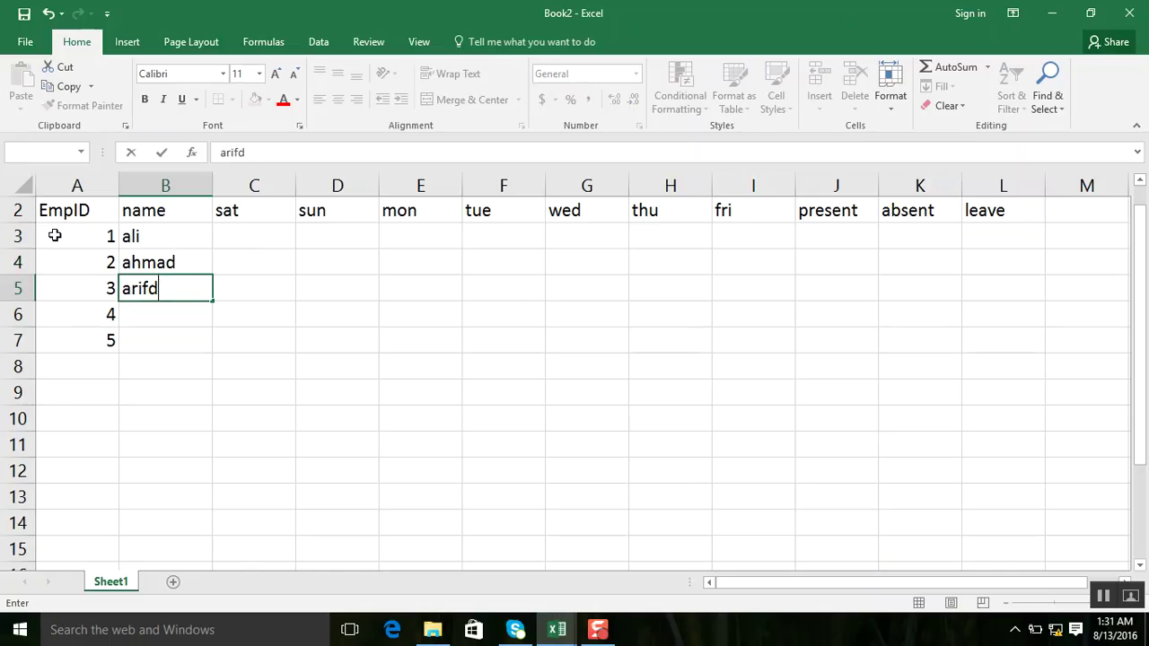
{"action": "key", "text": "BackSpace"}
{"action": "key", "text": "Return"}
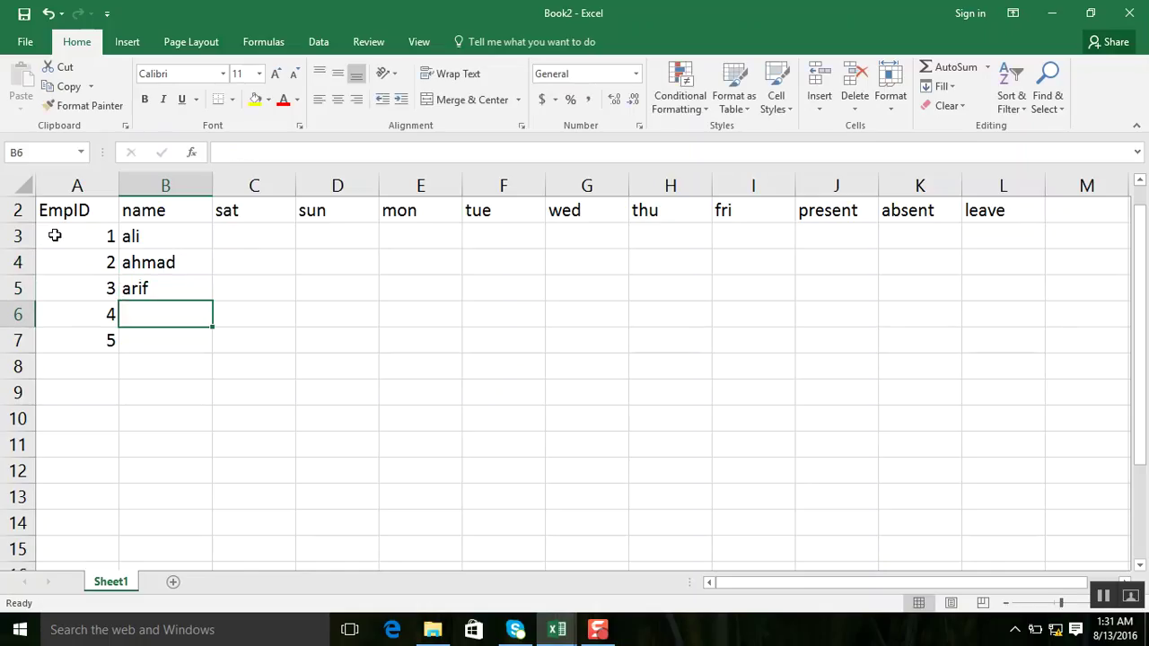
{"action": "type", "text": "nazam"}
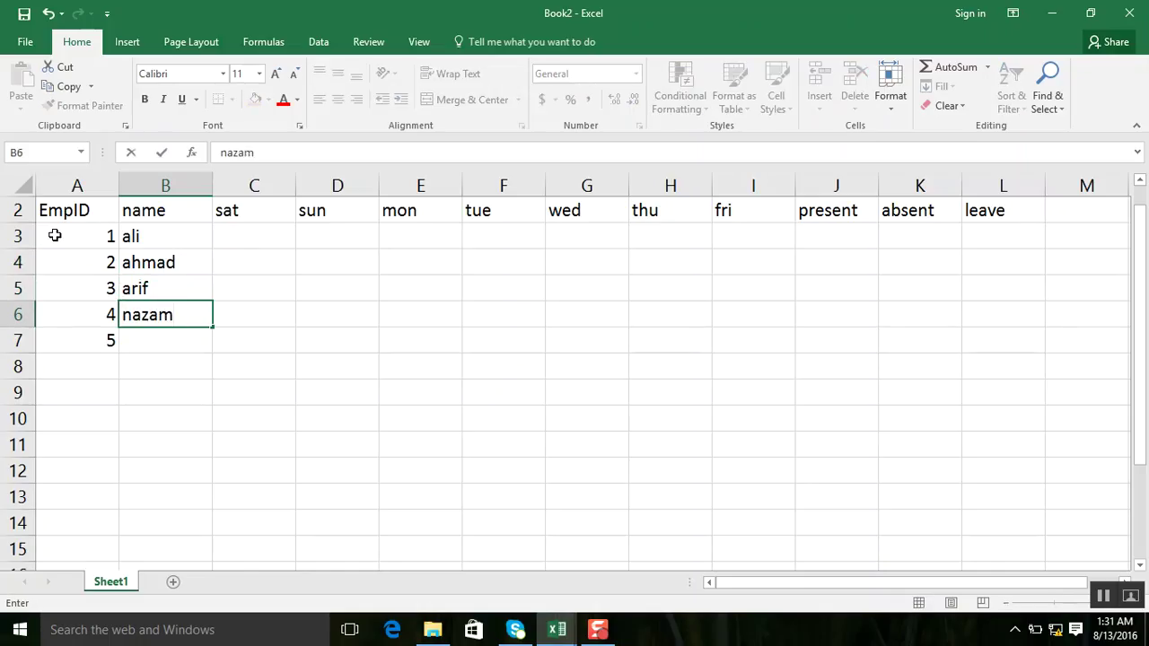
{"action": "key", "text": "Return"}
{"action": "type", "text": "ikram"}
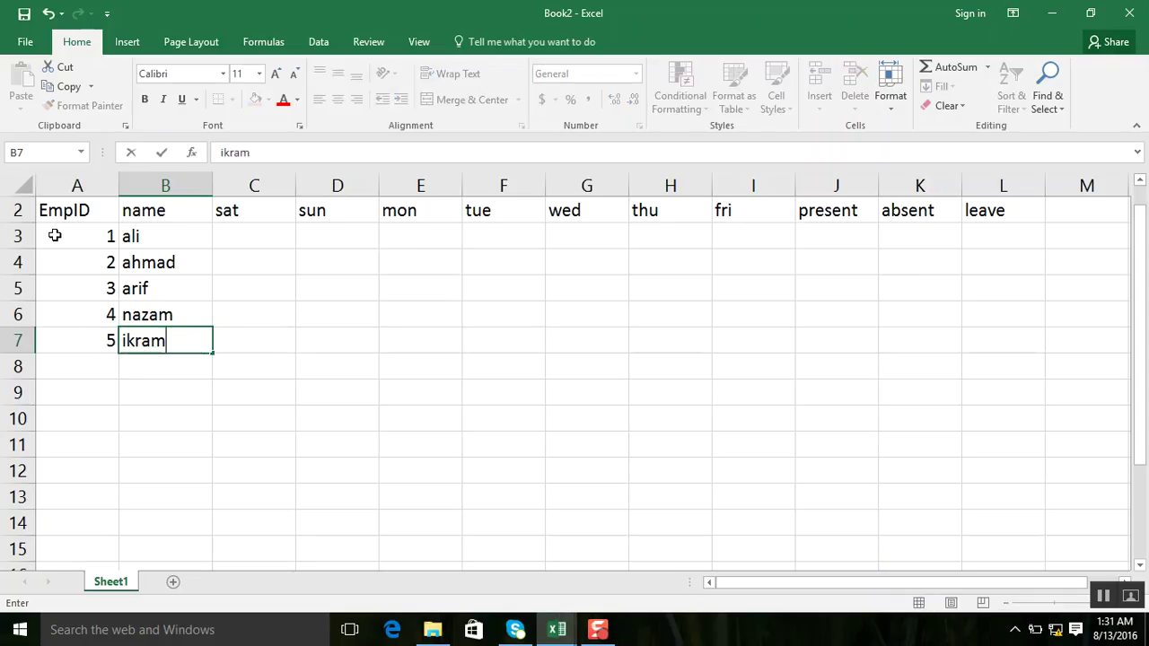
{"action": "key", "text": "Tab"}
{"action": "key", "text": "Up"}
{"action": "key", "text": "Up"}
{"action": "key", "text": "Up"}
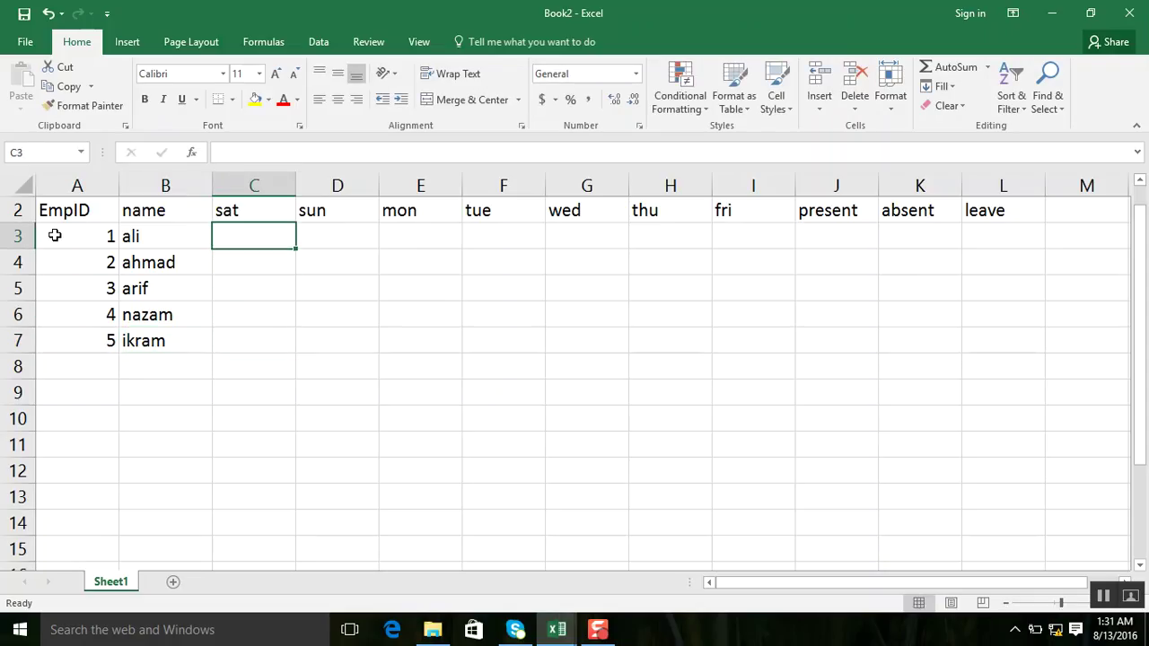
Step: Enter the p, l and a marks for the first two employees across sat to fri
{"action": "type", "text": "p"}
{"action": "key", "text": "Tab"}
{"action": "type", "text": "p"}
{"action": "key", "text": "Tab"}
{"action": "type", "text": "p"}
{"action": "key", "text": "Tab"}
{"action": "type", "text": "p"}
{"action": "key", "text": "Tab"}
{"action": "type", "text": "l"}
{"action": "key", "text": "Tab"}
{"action": "type", "text": "l"}
{"action": "key", "text": "Tab"}
{"action": "type", "text": "l"}
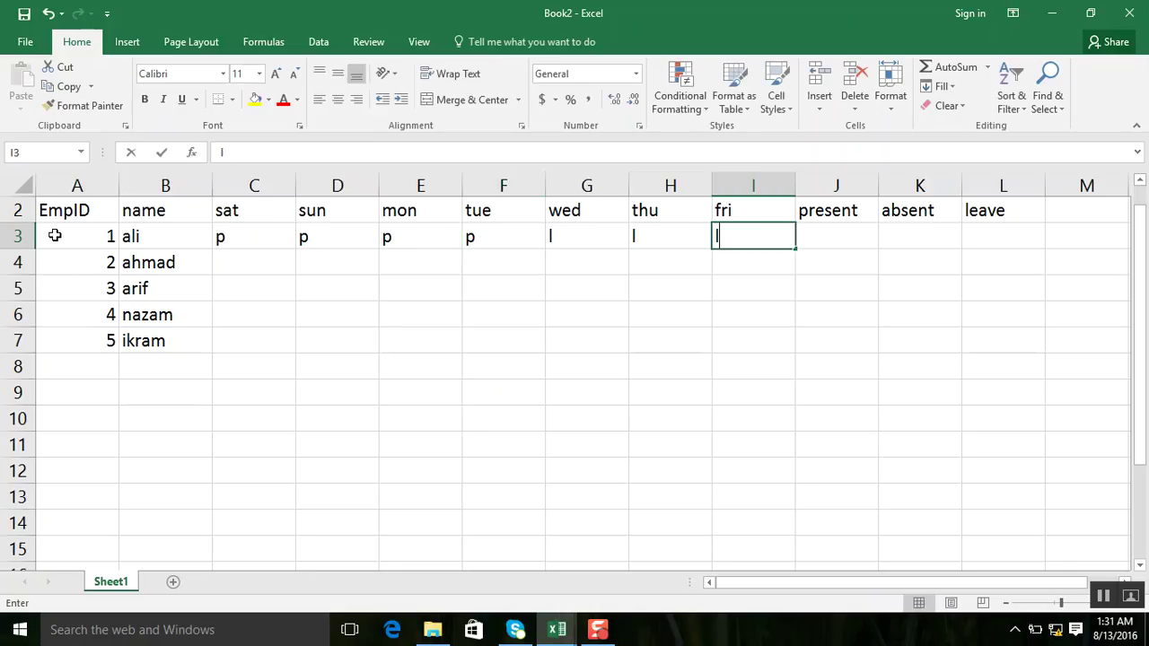
{"action": "key", "text": "Down"}
{"action": "type", "text": "a"}
{"action": "key", "text": "Left"}
{"action": "key", "text": "Left"}
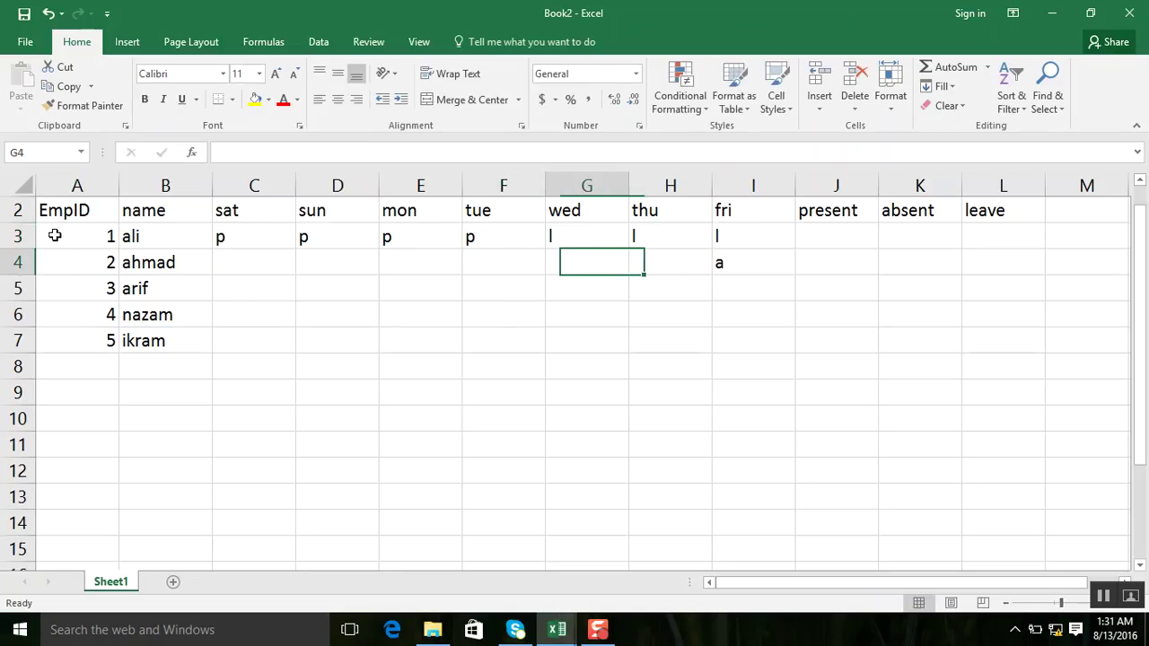
{"action": "key", "text": "Right"}
{"action": "type", "text": "p"}
{"action": "key", "text": "Left"}
{"action": "type", "text": "p"}
{"action": "key", "text": "Left"}
{"action": "type", "text": "p"}
{"action": "key", "text": "Left"}
{"action": "type", "text": "p"}
{"action": "key", "text": "Left"}
Step: Fill in the third and fourth employees' daily p, l and a marks
{"action": "type", "text": "p"}
{"action": "key", "text": "Left"}
{"action": "type", "text": "l"}
{"action": "key", "text": "Down"}
{"action": "type", "text": "l"}
{"action": "key", "text": "Right"}
{"action": "type", "text": "l"}
{"action": "key", "text": "Right"}
{"action": "type", "text": "a"}
{"action": "key", "text": "Right"}
{"action": "type", "text": "a"}
{"action": "key", "text": "Right"}
Step: Complete the fifth employee's row with l, a and p marks
{"action": "key", "text": "Right"}
{"action": "type", "text": "p"}
{"action": "key", "text": "Right"}
{"action": "type", "text": "p"}
{"action": "key", "text": "Down"}
{"action": "type", "text": "pp"}
{"action": "key", "text": "Left"}
{"action": "key", "text": "p"}
{"action": "key", "text": "Left"}
{"action": "key", "text": "p"}
{"action": "key", "text": "Left"}
{"action": "key", "text": "p"}
{"action": "key", "text": "Left"}
{"action": "type", "text": "p"}
{"action": "key", "text": "Left"}
{"action": "type", "text": "l"}
{"action": "key", "text": "Down"}
{"action": "type", "text": "l"}
{"action": "key", "text": "Right"}
{"action": "type", "text": "l"}
{"action": "key", "text": "Right"}
{"action": "type", "text": "l"}
{"action": "key", "text": "Right"}
{"action": "key", "text": "l"}
{"action": "key", "text": "Right"}
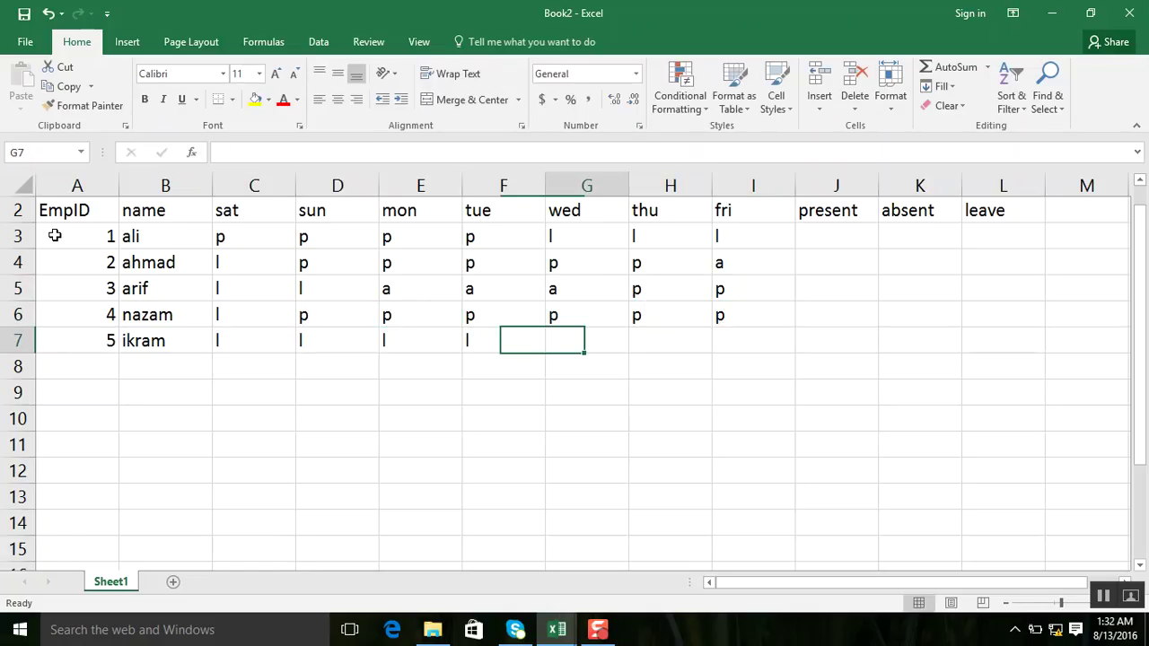
{"action": "type", "text": "a"}
{"action": "key", "text": "Right"}
{"action": "type", "text": "a"}
{"action": "key", "text": "Right"}
{"action": "type", "text": "p"}
{"action": "key", "text": "Right"}
{"action": "key", "text": "Up"}
{"action": "key", "text": "Up"}
{"action": "key", "text": "Up"}
{"action": "key", "text": "Up"}
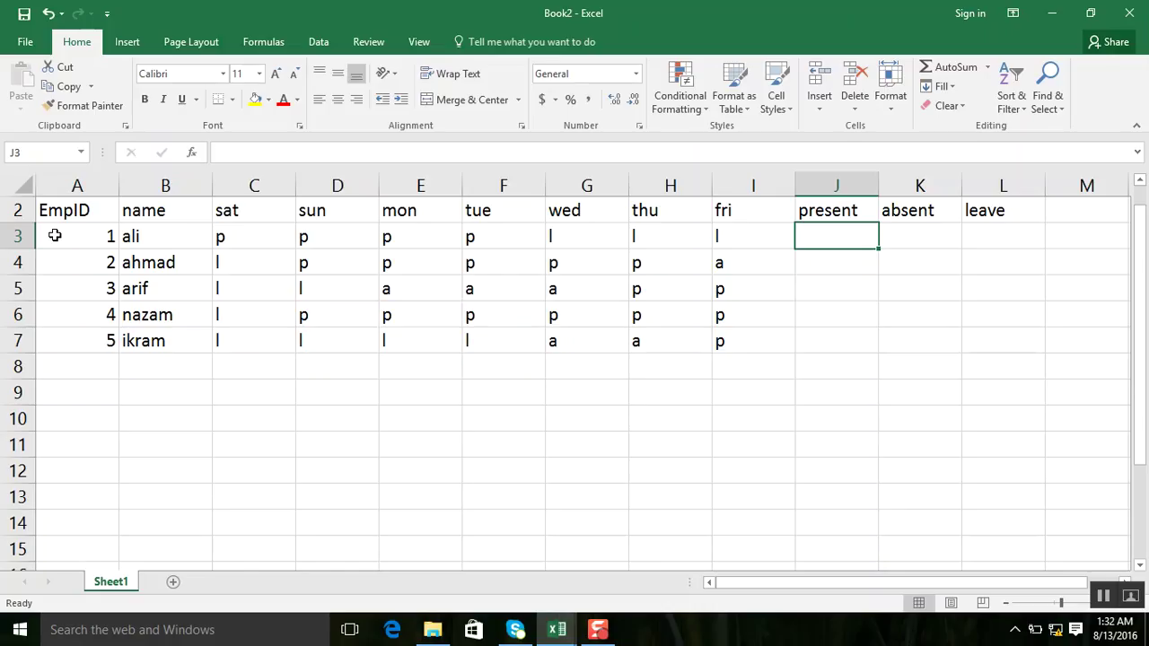
Step: Enter =COUNTIF(C3:I3,"p") in J3 and fill it down to J7, giving 4, 5, 2, 6, 1
{"action": "type", "text": "=countif("}
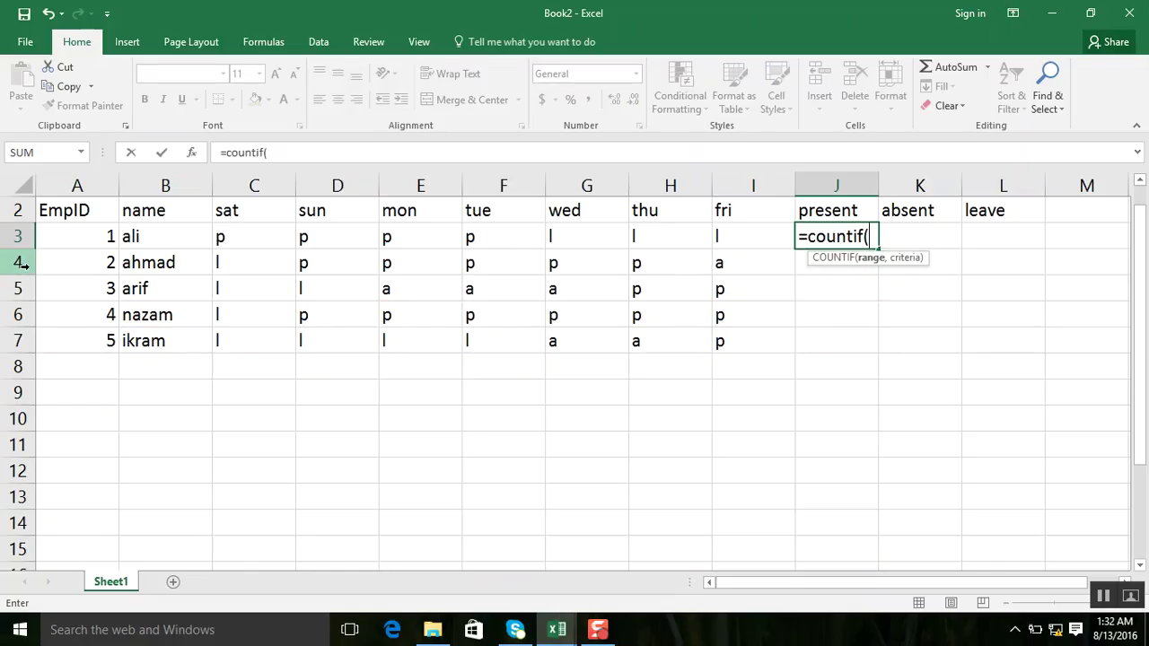
{"action": "left_click", "coordinate": [259, 238]}
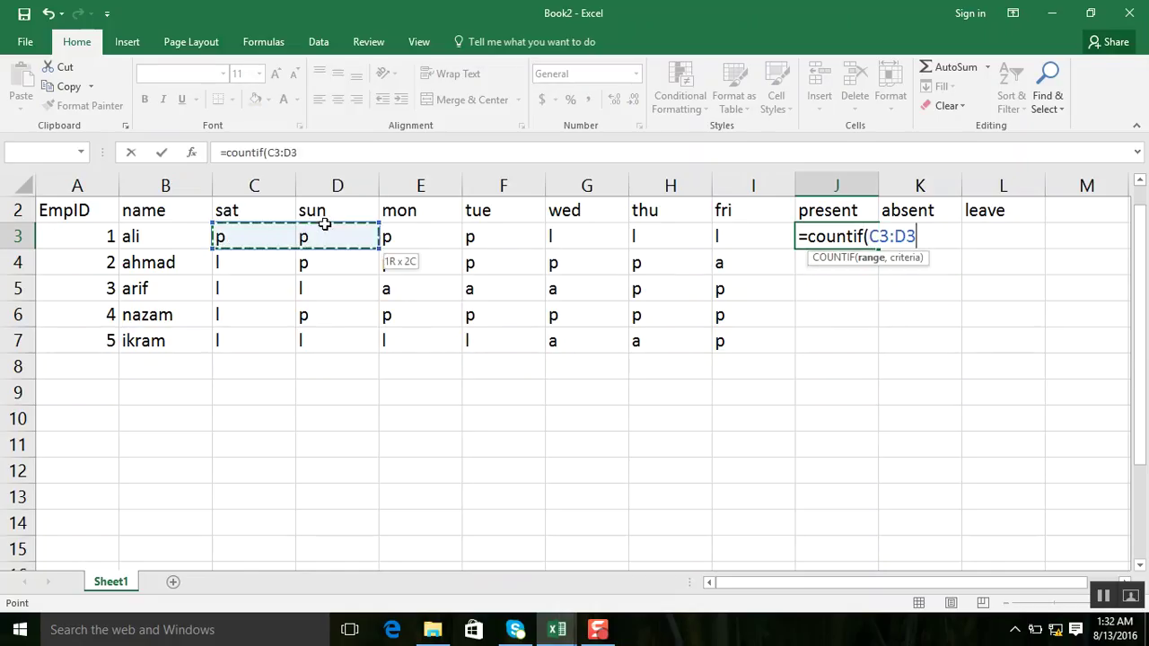
{"action": "left_click_drag", "start_coordinate": [259, 238], "coordinate": [718, 234]}
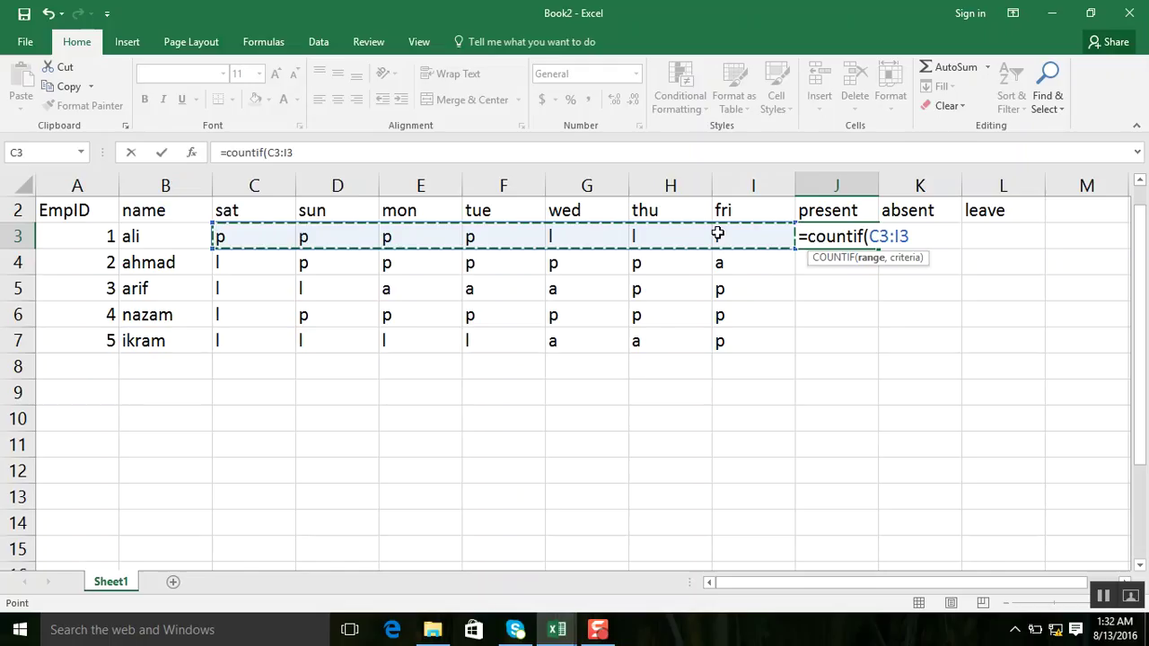
{"action": "type", "text": ",\"p"}
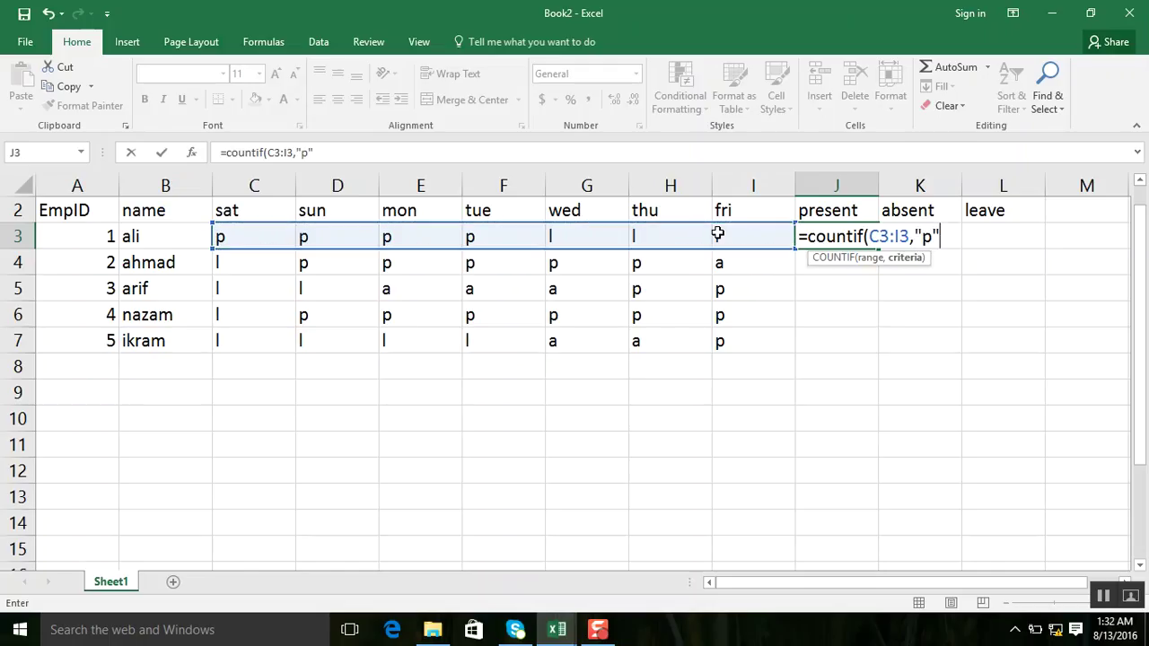
{"action": "key", "text": "Return"}
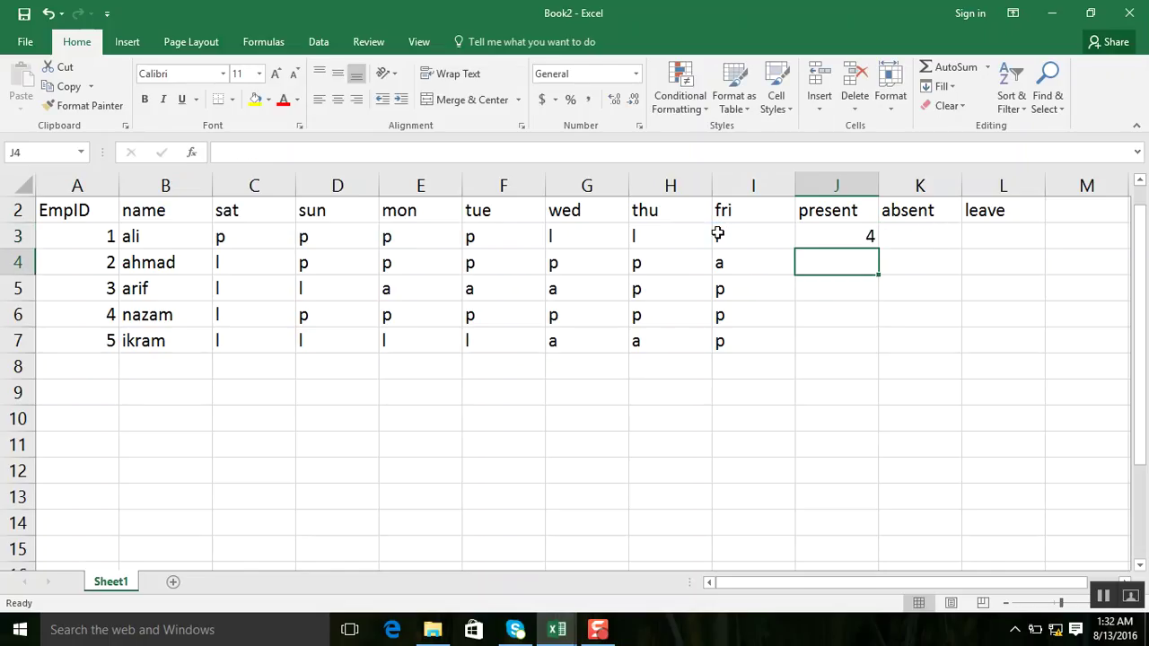
{"action": "left_click", "coordinate": [837, 237]}
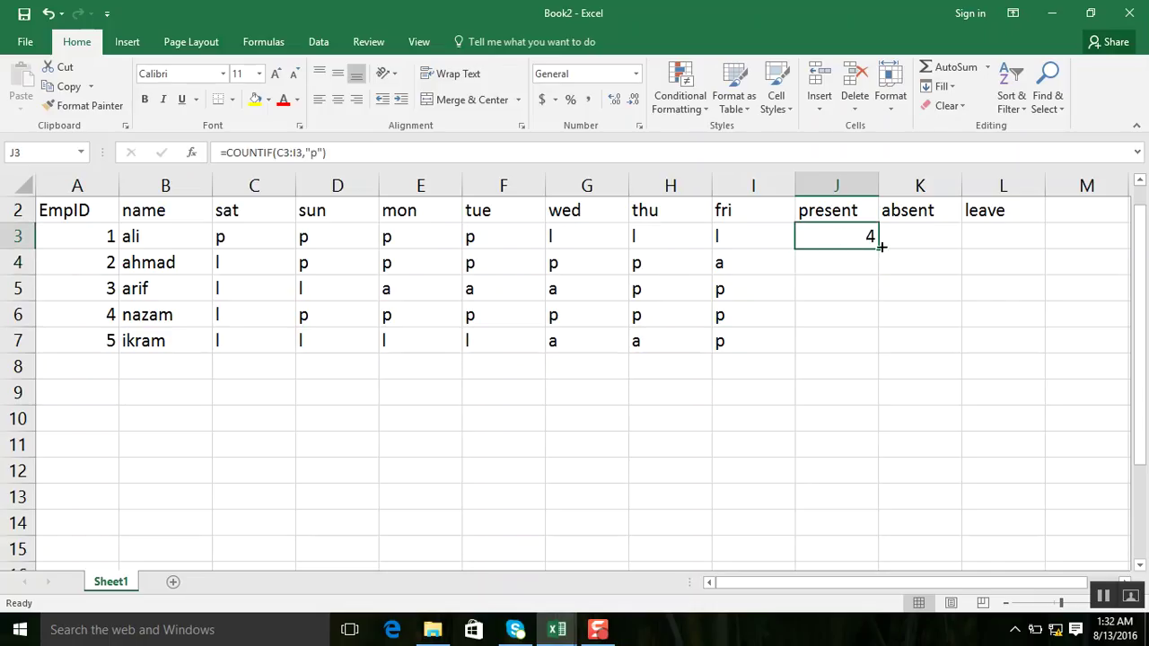
{"action": "left_click_drag", "start_coordinate": [878, 248], "coordinate": [867, 352]}
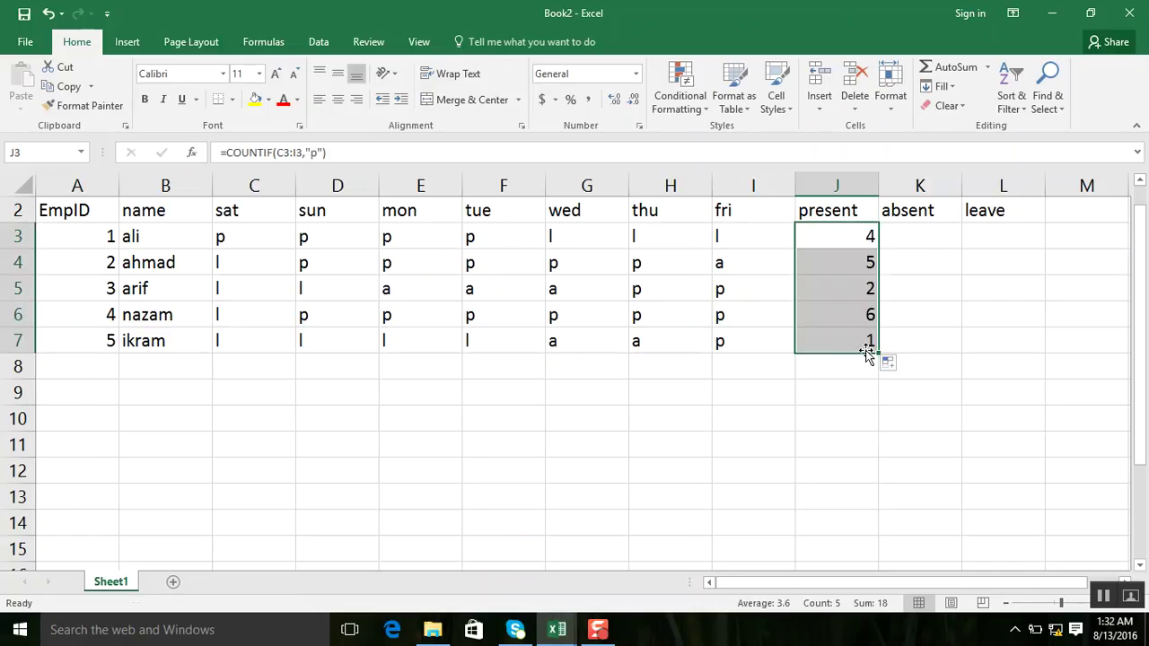
{"action": "left_click", "coordinate": [915, 237]}
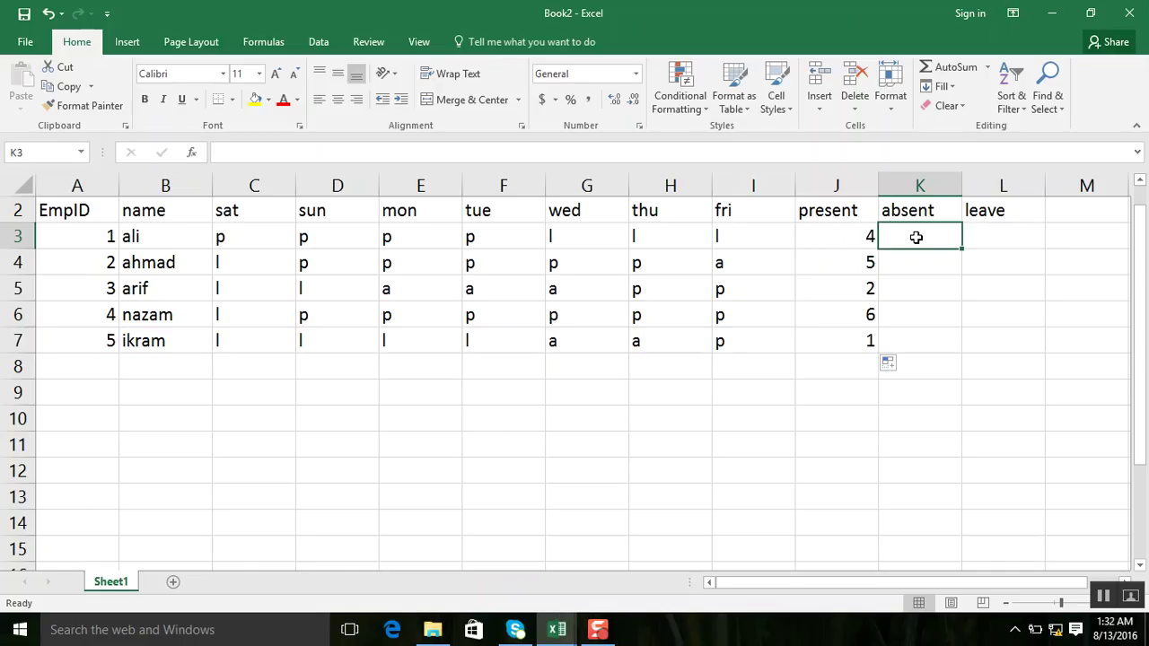
Step: Enter =COUNTIF(C3:I3,"a") in K3 and fill it down to K7 for absent totals
{"action": "type", "text": "=countif("}
{"action": "left_click_drag", "start_coordinate": [262, 238], "coordinate": [742, 251]}
{"action": "type", "text": ","}
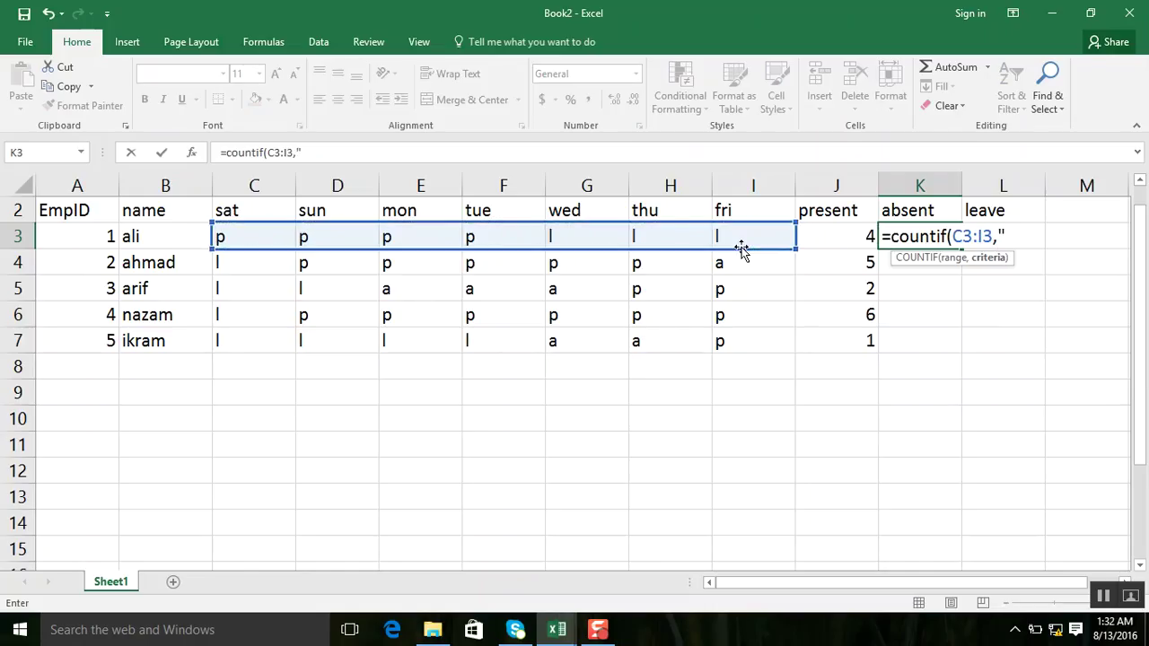
{"action": "key", "text": "Return"}
{"action": "left_click", "coordinate": [907, 239]}
{"action": "left_click_drag", "start_coordinate": [959, 248], "coordinate": [955, 358]}
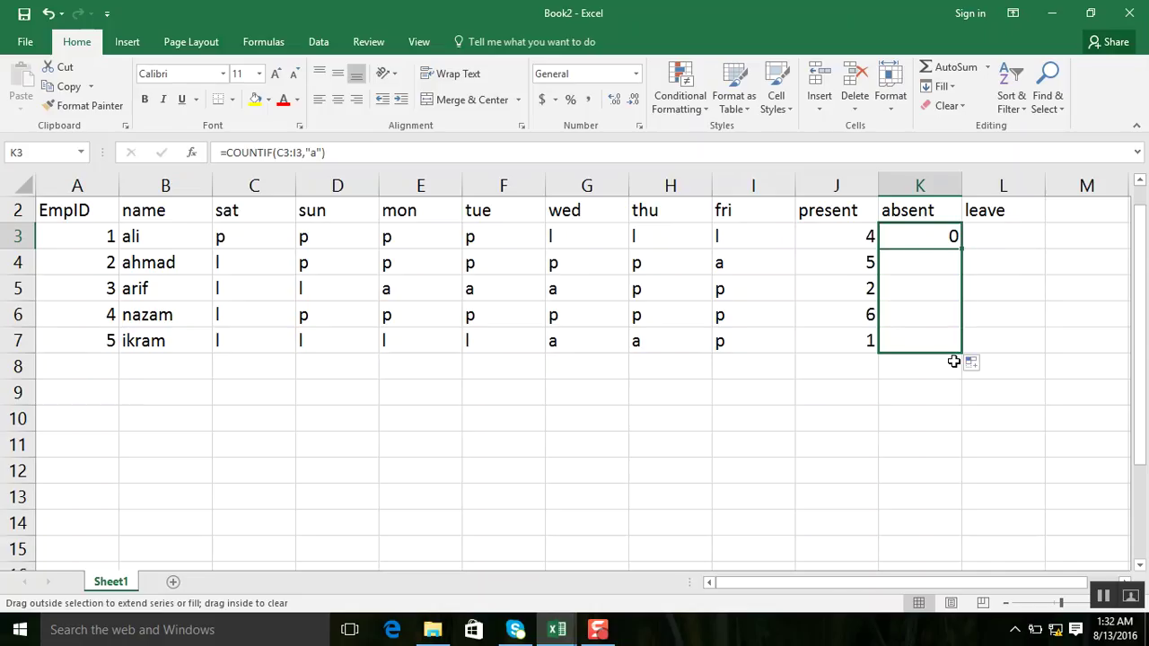
Step: Enter =COUNTIF(C3:I3,"l") in L3 and fill it down to L7, giving 3, 1, 2, 1, 4
{"action": "left_click", "coordinate": [993, 240]}
{"action": "type", "text": "=countif("}
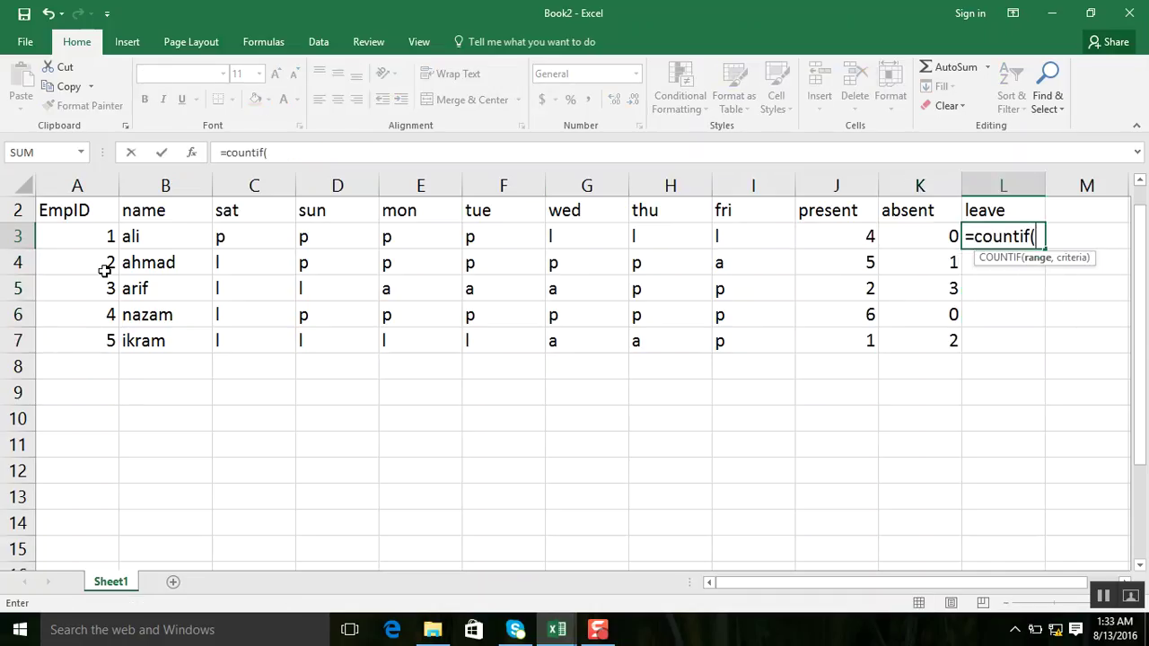
{"action": "left_click_drag", "start_coordinate": [235, 241], "coordinate": [733, 234]}
{"action": "type", "text": ","}
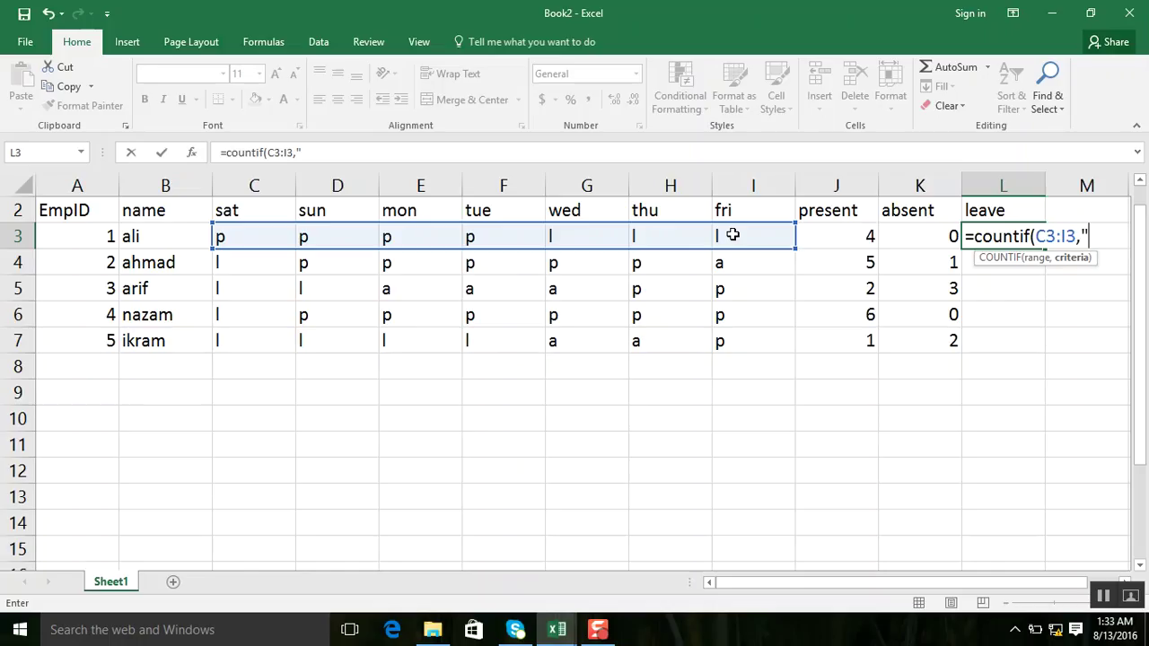
{"action": "type", "text": "\""}
{"action": "key", "text": "Return"}
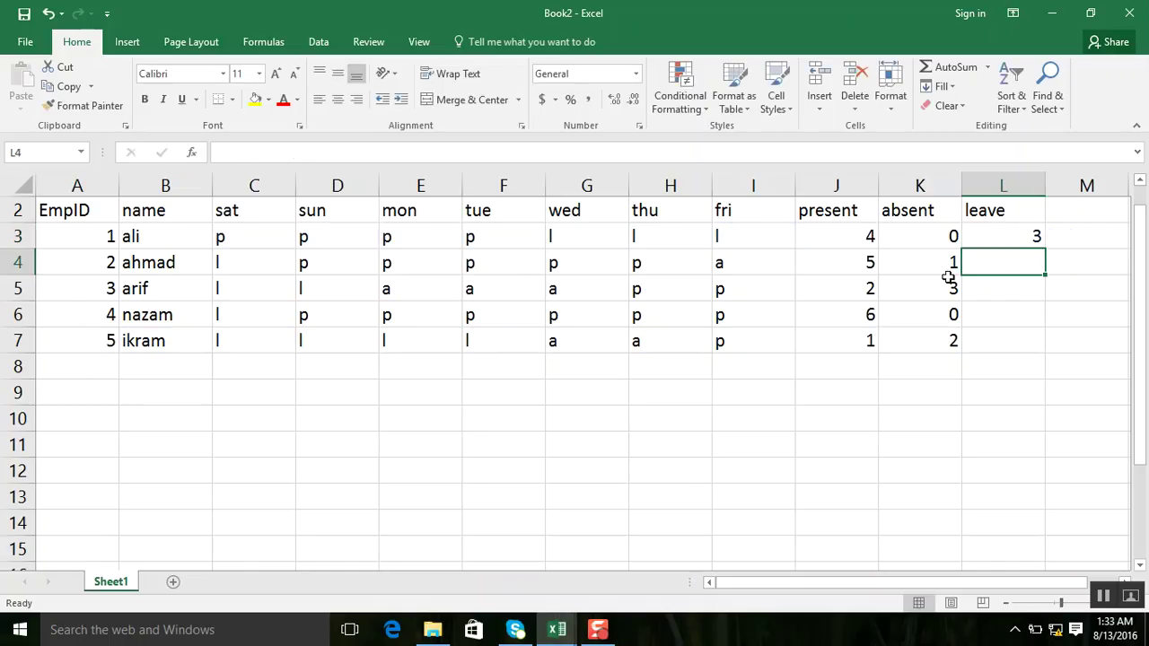
{"action": "left_click", "coordinate": [1021, 239]}
{"action": "left_click_drag", "start_coordinate": [1044, 248], "coordinate": [1045, 359]}
Step: Add the heading 'total' in M2
{"action": "left_click", "coordinate": [1069, 212]}
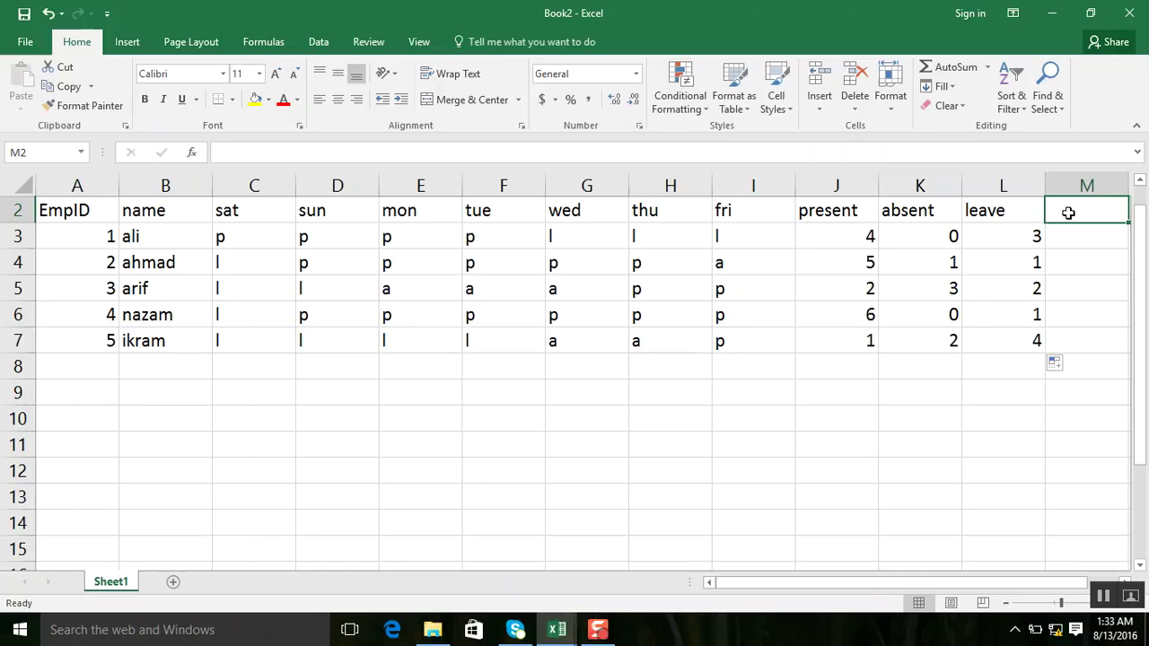
{"action": "type", "text": "count"}
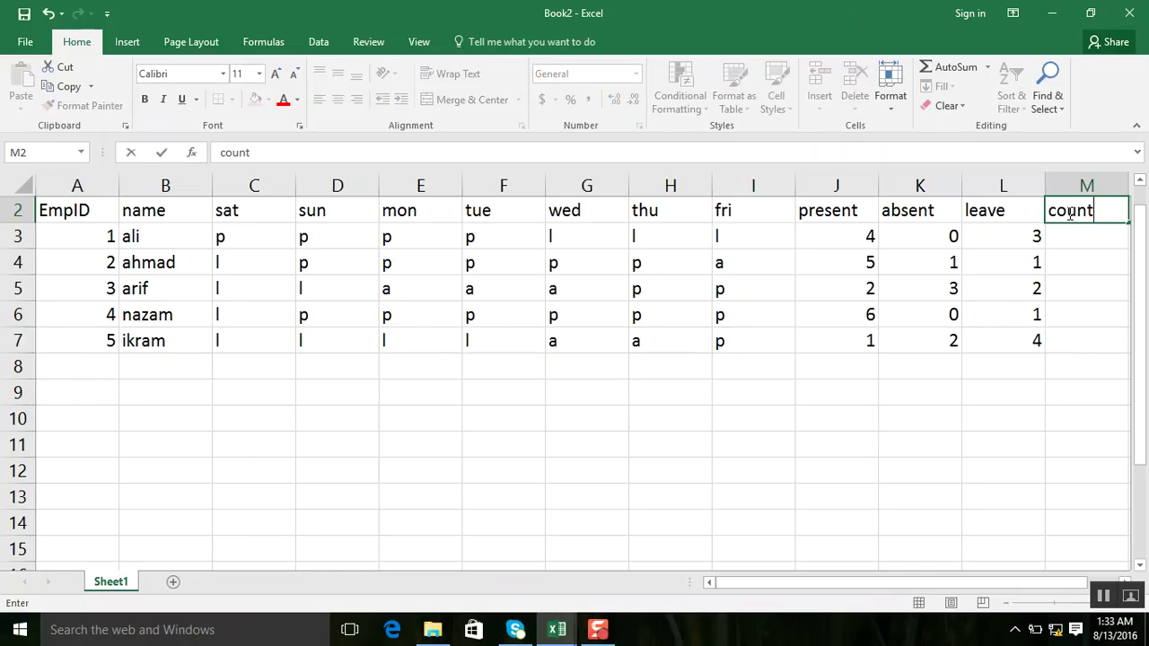
{"action": "key", "text": "Return"}
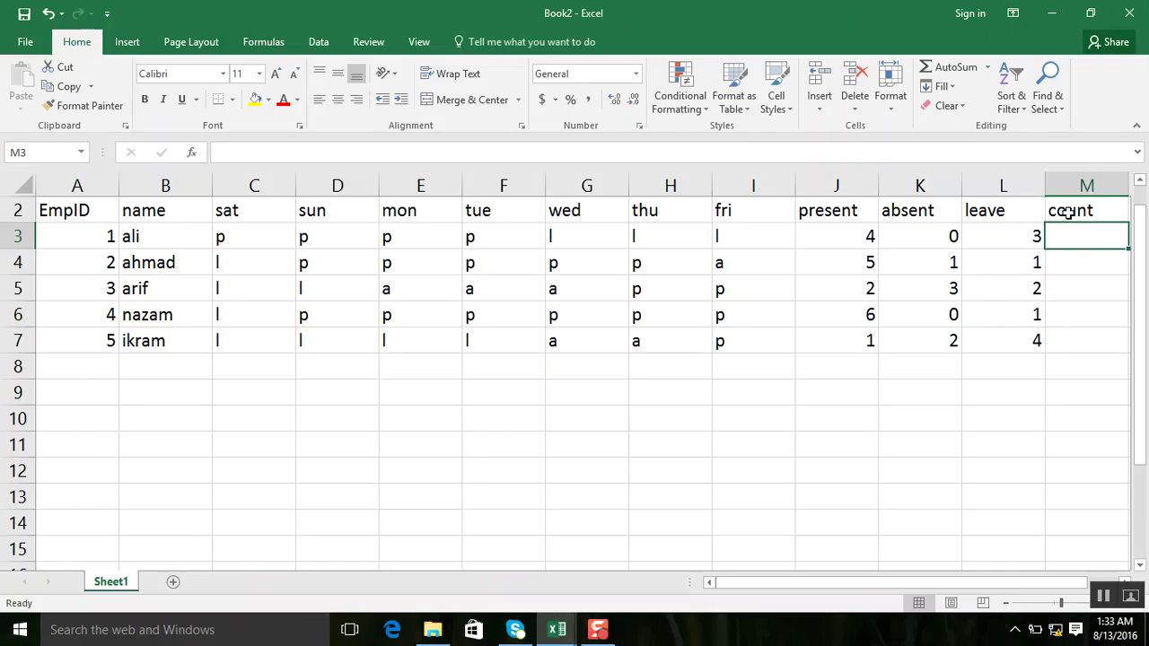
{"action": "left_click", "coordinate": [1068, 212]}
{"action": "type", "text": "toal"}
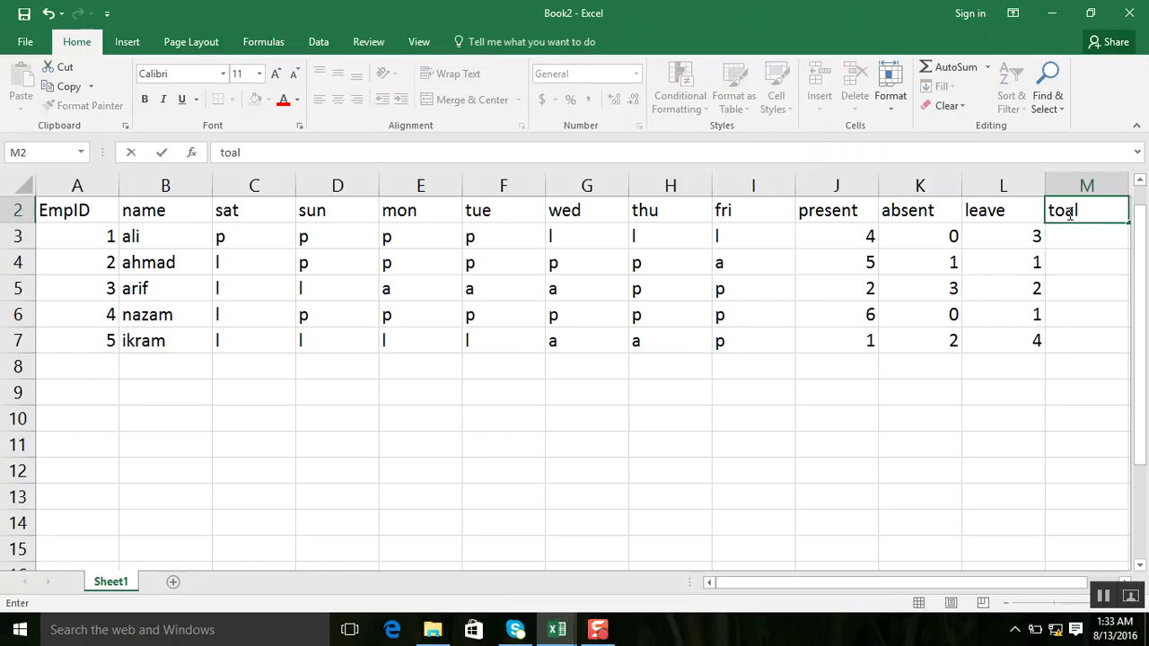
{"action": "key", "text": "BackSpace"}
{"action": "type", "text": "ta"}
{"action": "key", "text": "Return"}
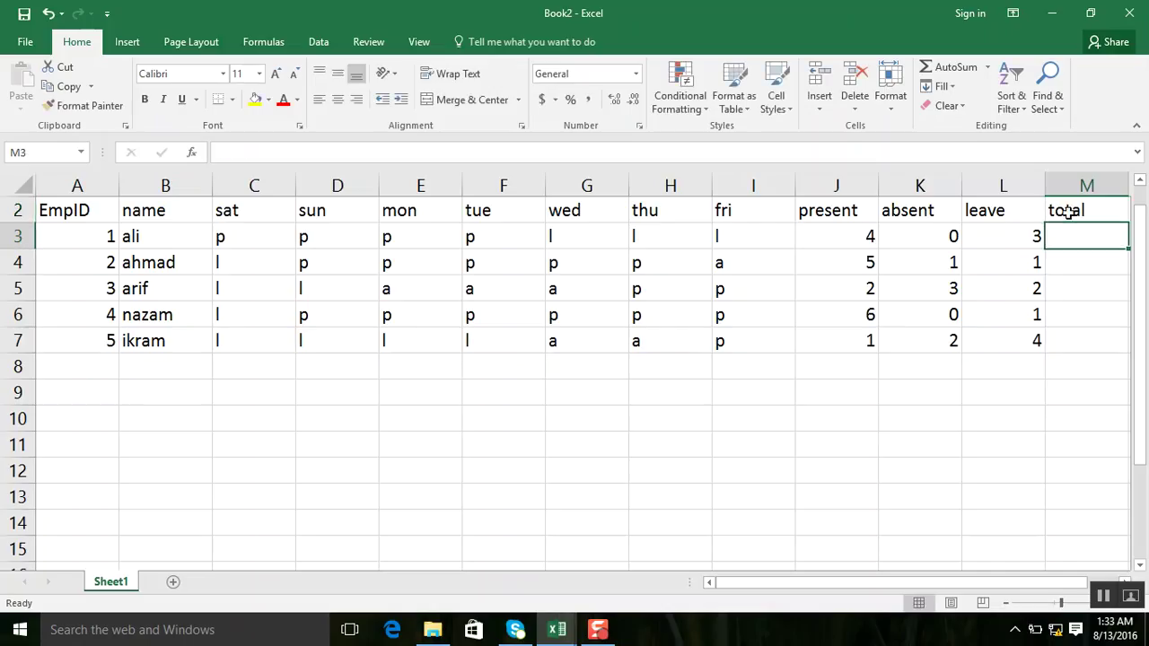
Step: Enter =COUNTA(C3:I3) in M3 and fill it down to M7, showing 7 for each employee
{"action": "type", "text": "=counta("}
{"action": "left_click_drag", "start_coordinate": [225, 242], "coordinate": [782, 231]}
{"action": "key", "text": "Return"}
{"action": "left_click", "coordinate": [1085, 235]}
{"action": "left_click_drag", "start_coordinate": [1127, 248], "coordinate": [1098, 347]}
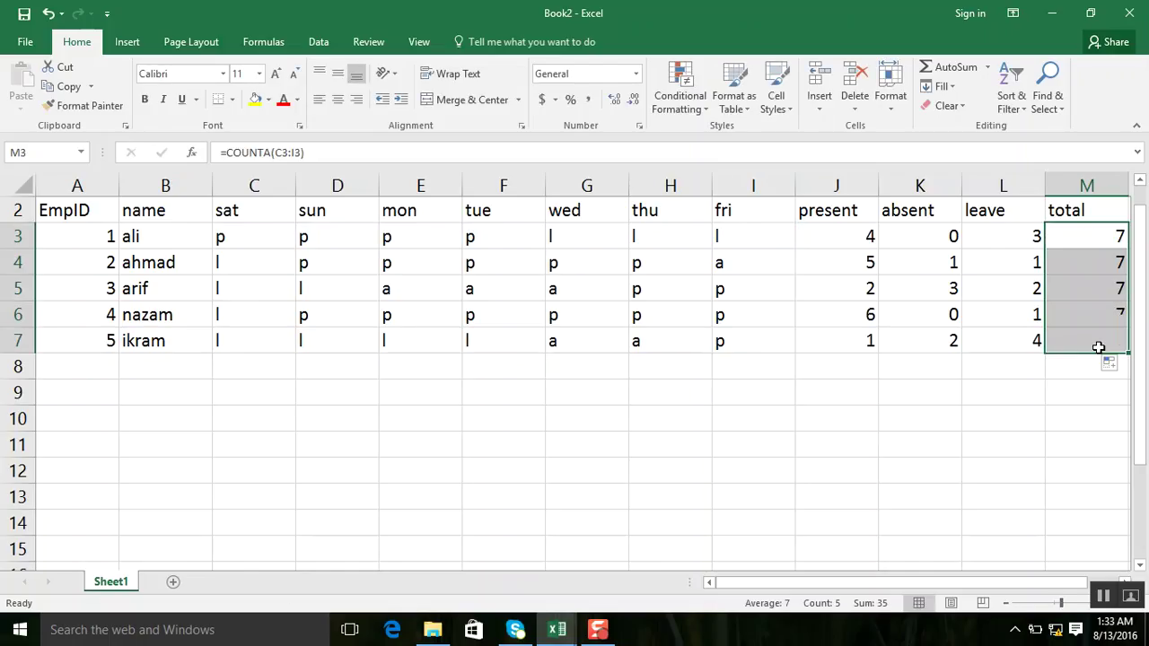
{"action": "key", "text": "Right"}
{"action": "left_click", "coordinate": [1064, 206]}
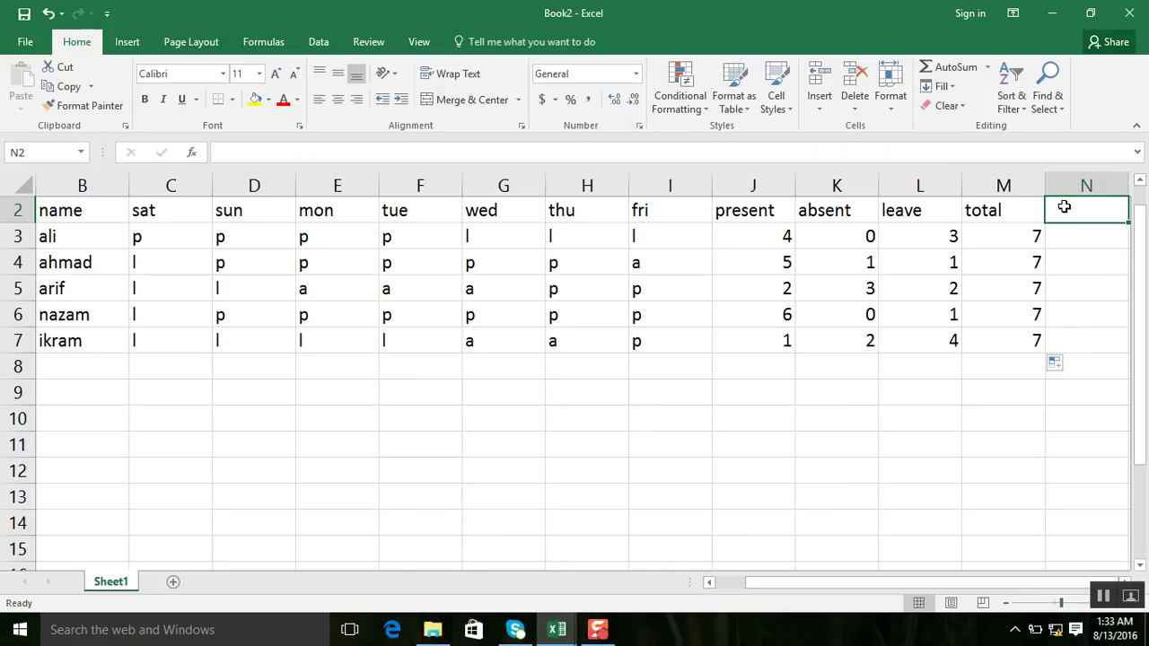
Step: Head column N 'wages' and fill =800*J3 down from N3 to N7 for every employee
{"action": "type", "text": "="}
{"action": "key", "text": "BackSpace"}
{"action": "key", "text": "BackSpace"}
{"action": "type", "text": "wages"}
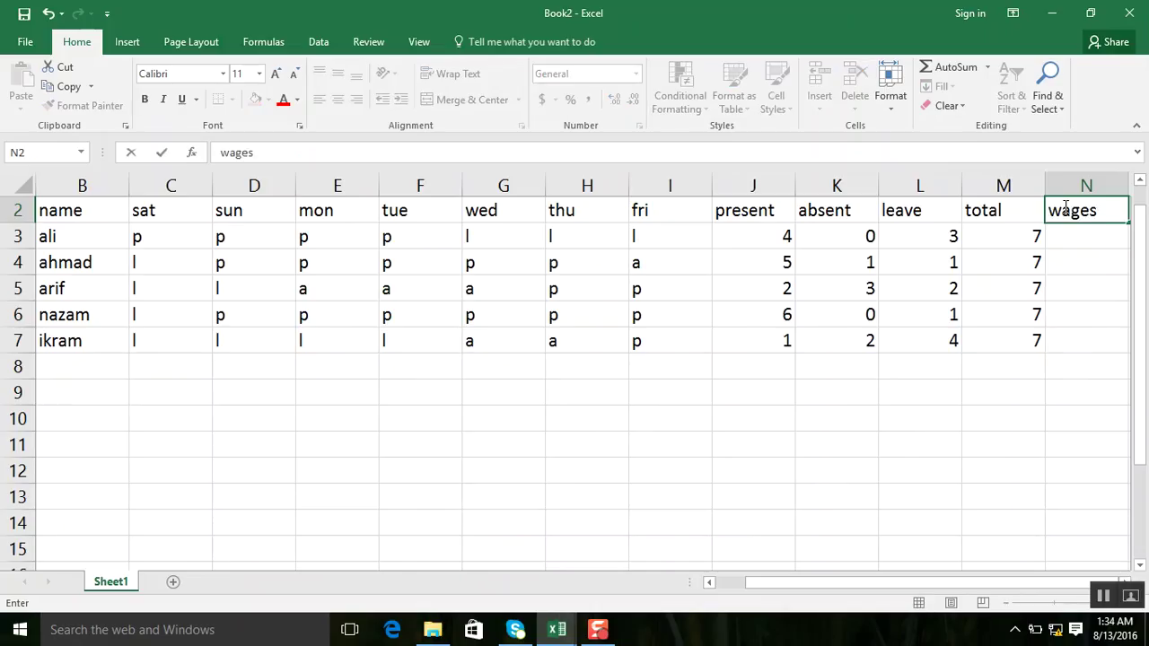
{"action": "key", "text": "Return"}
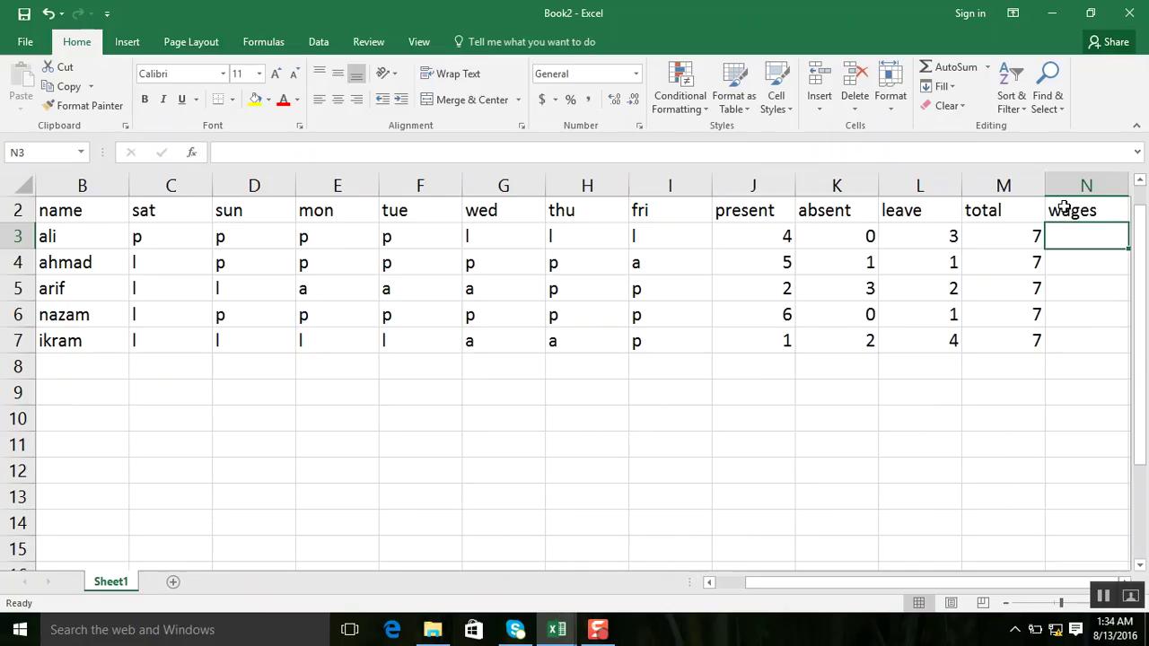
{"action": "type", "text": "="}
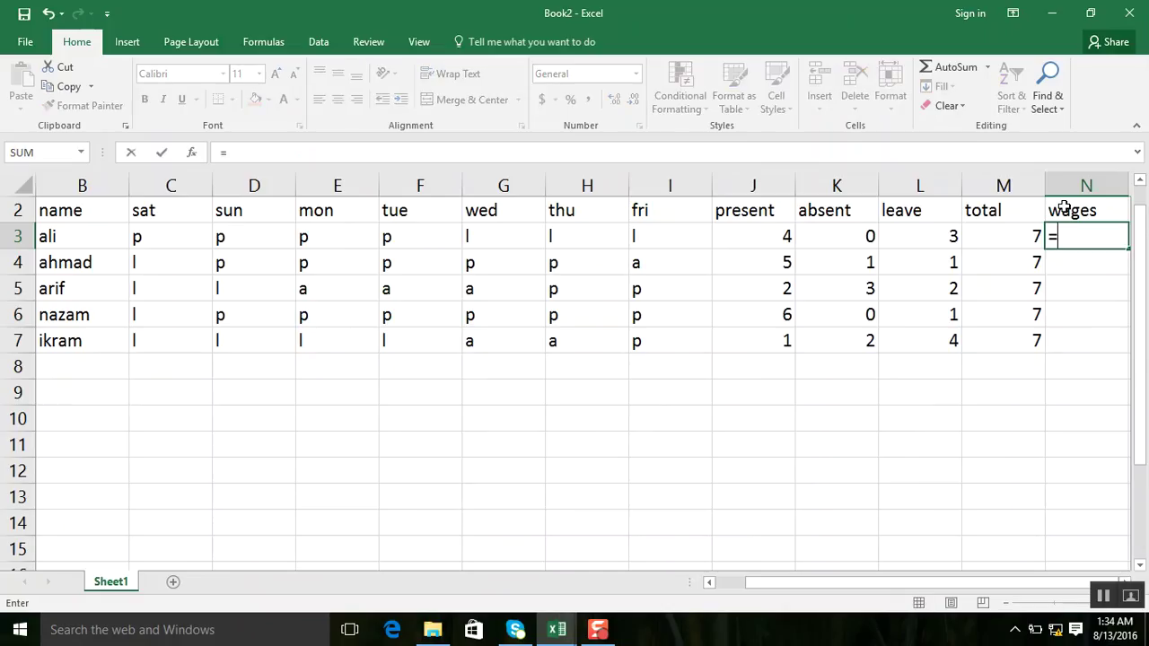
{"action": "type", "text": "6"}
{"action": "key", "text": "BackSpace"}
{"action": "type", "text": "800*"}
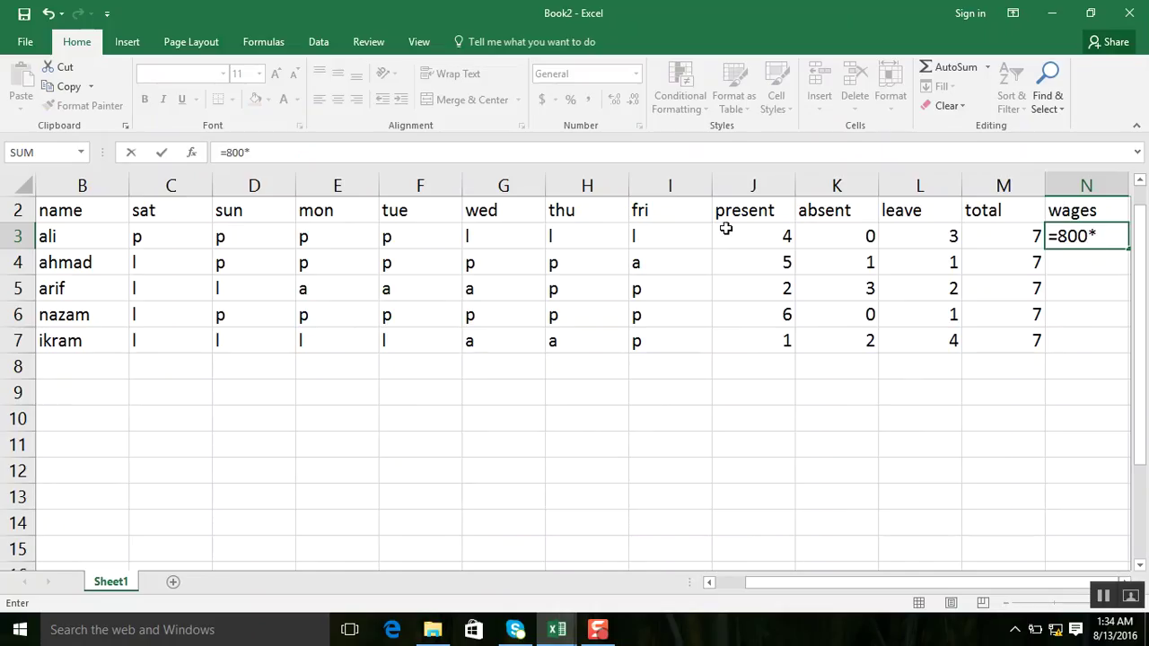
{"action": "left_click", "coordinate": [753, 234]}
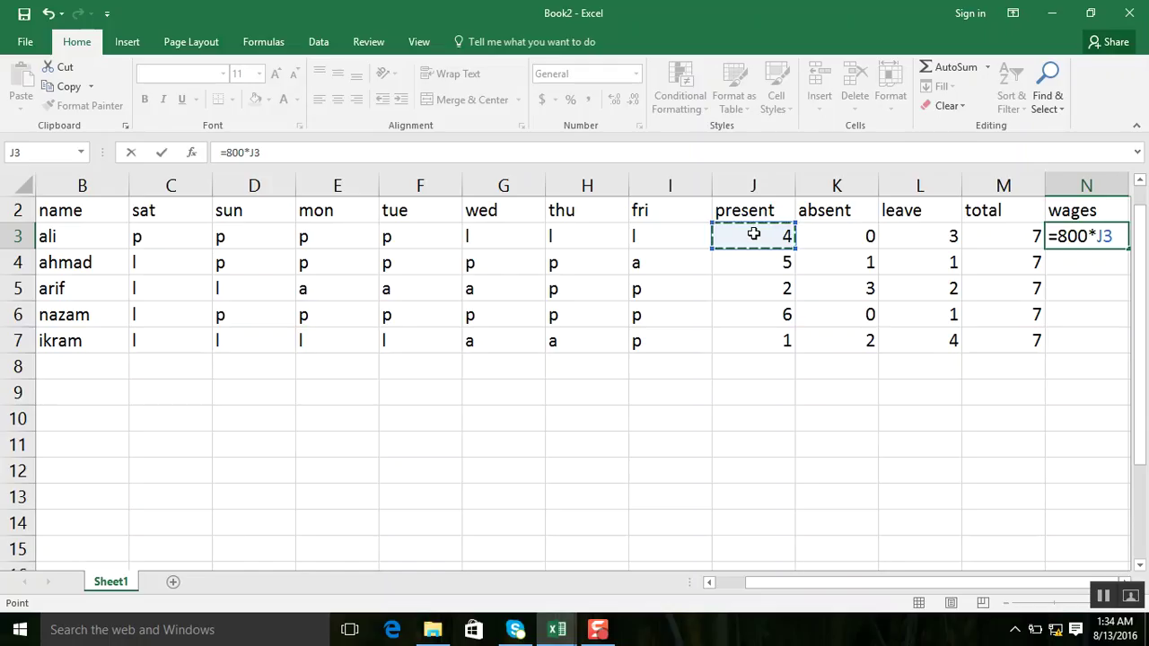
{"action": "key", "text": "Return"}
{"action": "left_click", "coordinate": [1091, 236]}
{"action": "left_click_drag", "start_coordinate": [1128, 249], "coordinate": [1125, 366]}
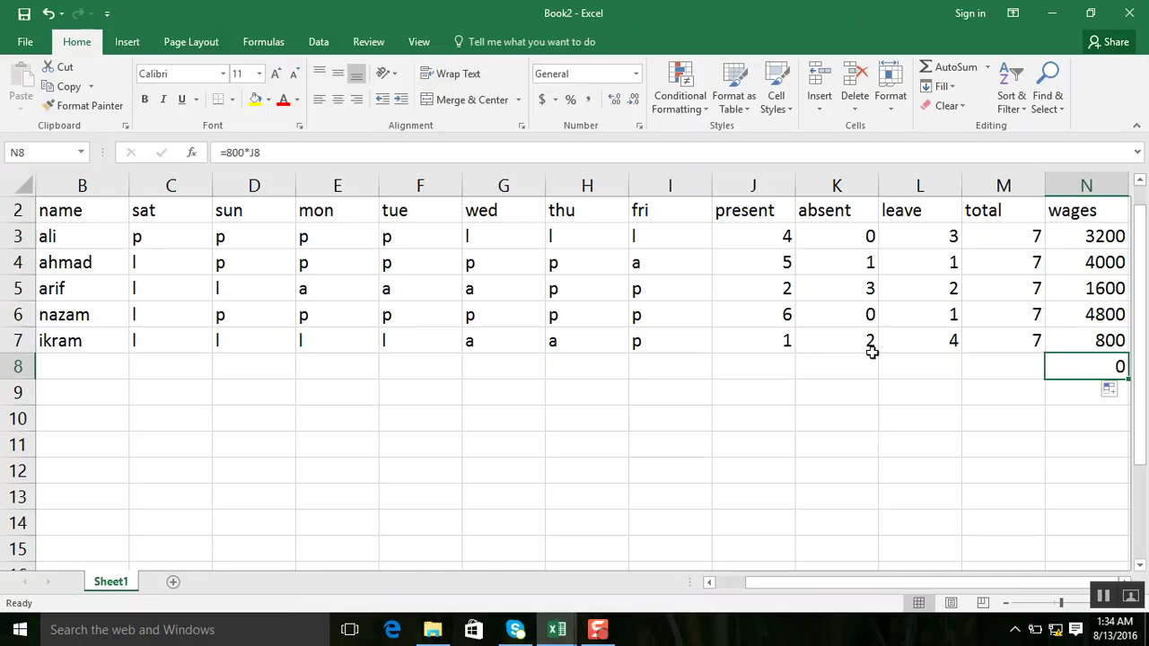
Step: Label B8 'total' and begin a =sum( formula in N8
{"action": "left_click", "coordinate": [56, 370]}
{"action": "type", "text": "total"}
{"action": "key", "text": "Right"}
{"action": "key", "text": "Right"}
{"action": "key", "text": "Right"}
{"action": "key", "text": "Right"}
{"action": "key", "text": "Right"}
{"action": "key", "text": "Right"}
{"action": "key", "text": "Right"}
{"action": "key", "text": "Right"}
{"action": "key", "text": "Right"}
{"action": "key", "text": "Right"}
{"action": "key", "text": "Right"}
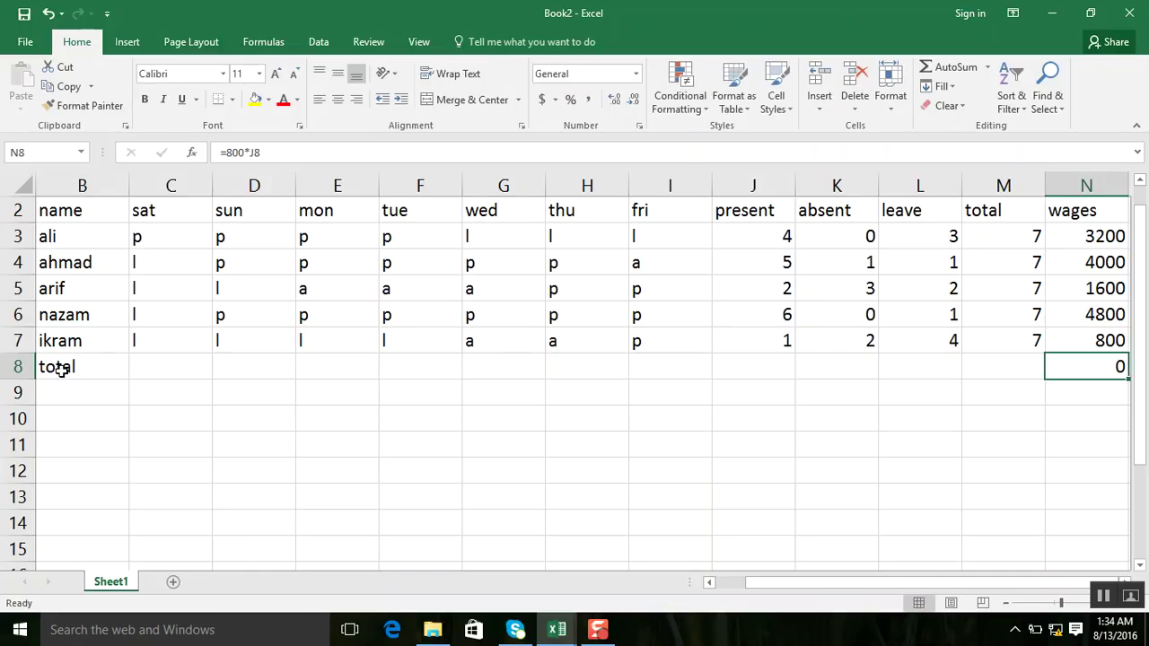
{"action": "type", "text": "="}
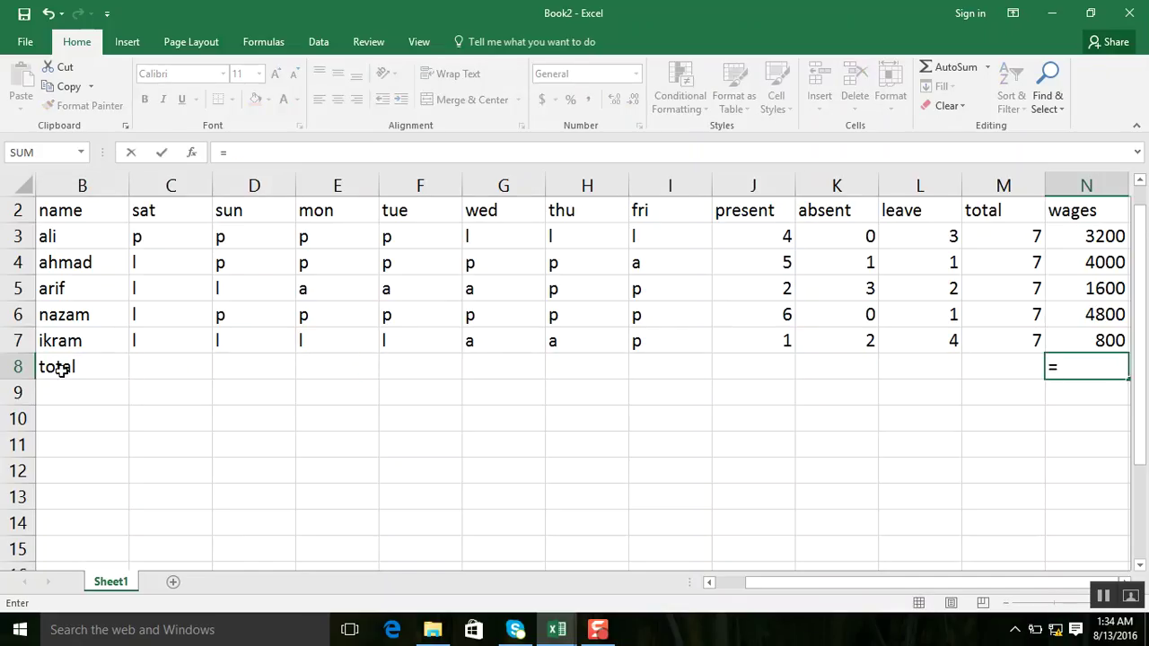